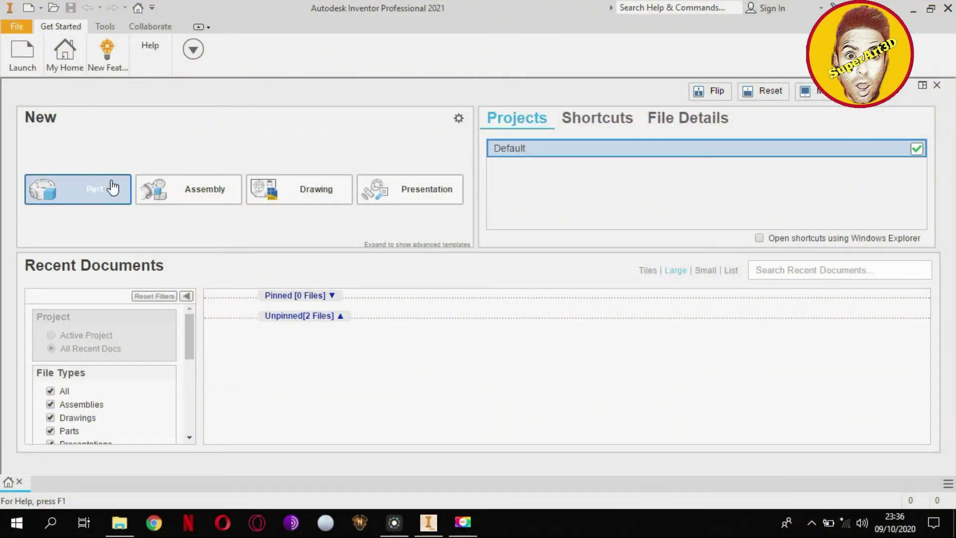
Create a new blank Part document, Part1, from the Get Started tab
click(67, 193)
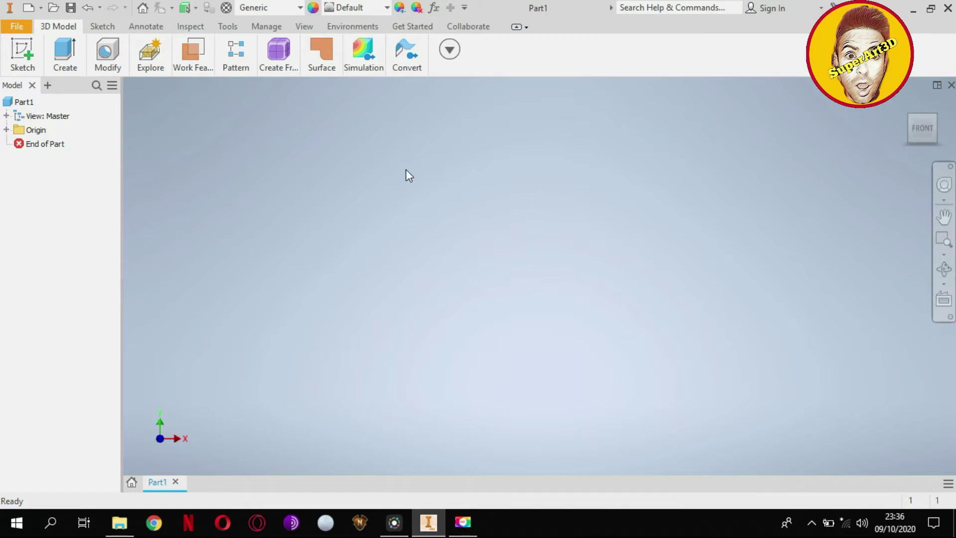
click(28, 56)
Start a 2D sketch on the XZ origin plane and set the view to Top
click(27, 87)
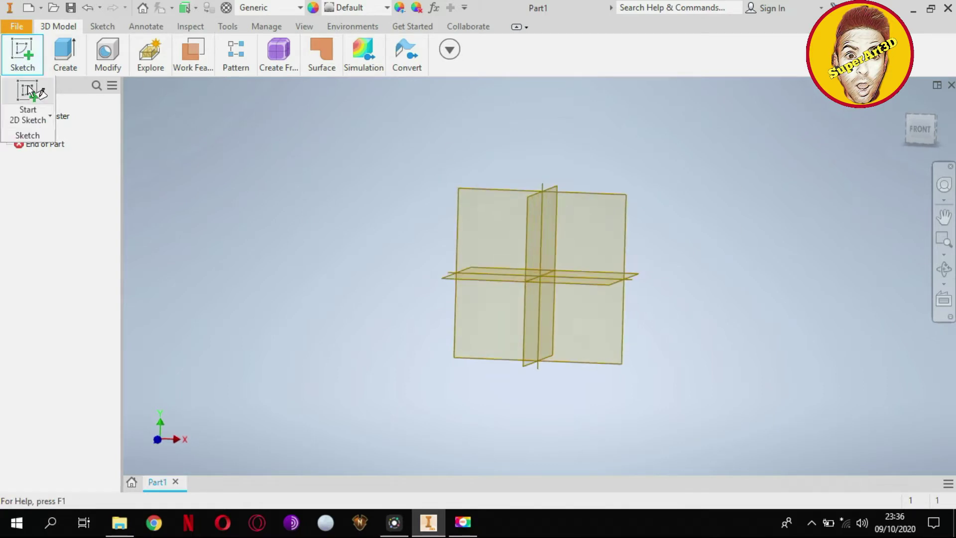
click(430, 274)
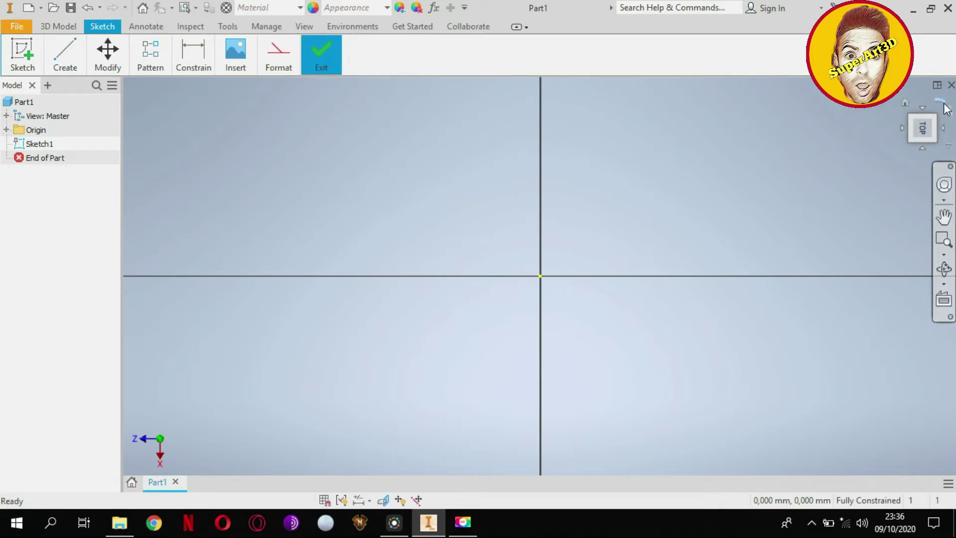
click(906, 103)
click(927, 121)
drag(925, 124, 823, 126)
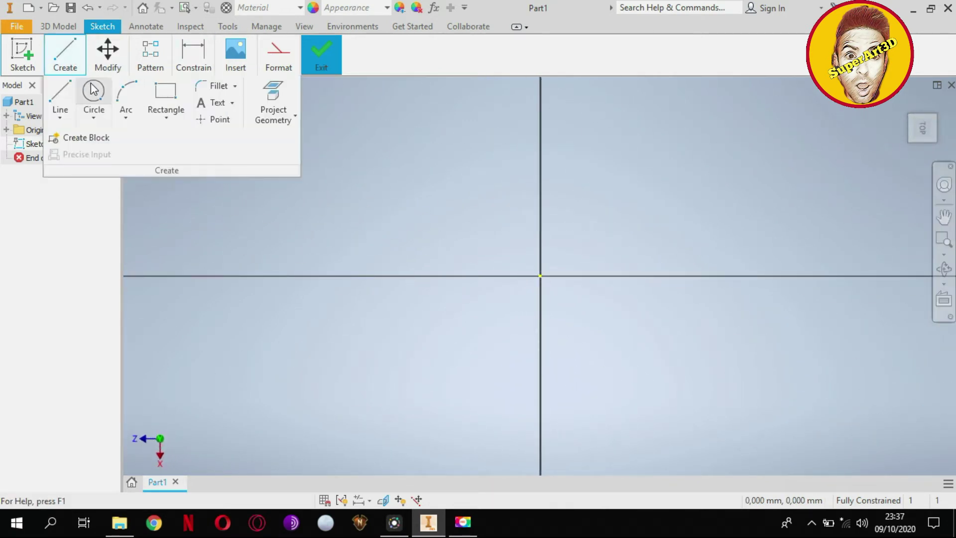
Draw a 20 mm diameter circle centred on the sketch origin
click(92, 89)
click(540, 276)
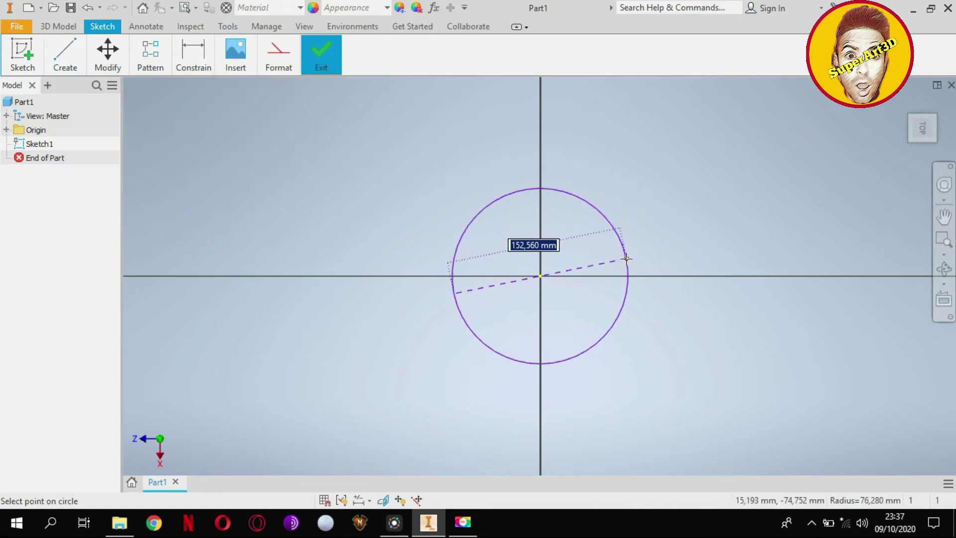
text(20)
key(Return)
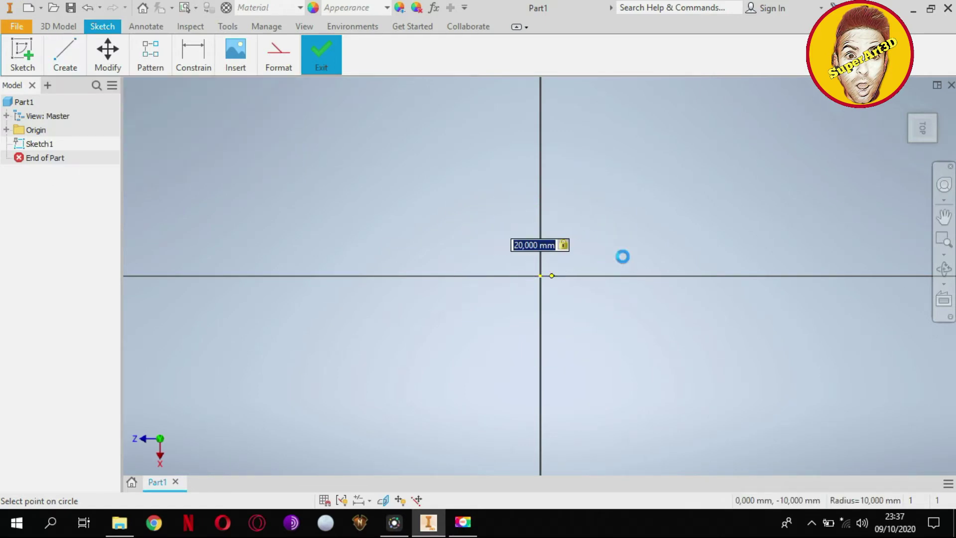
scroll(535, 285, down, 5)
scroll(548, 277, down, 3)
middle_drag(587, 252, 536, 296)
Add a concentric 12 mm diameter circle at the origin
click(57, 70)
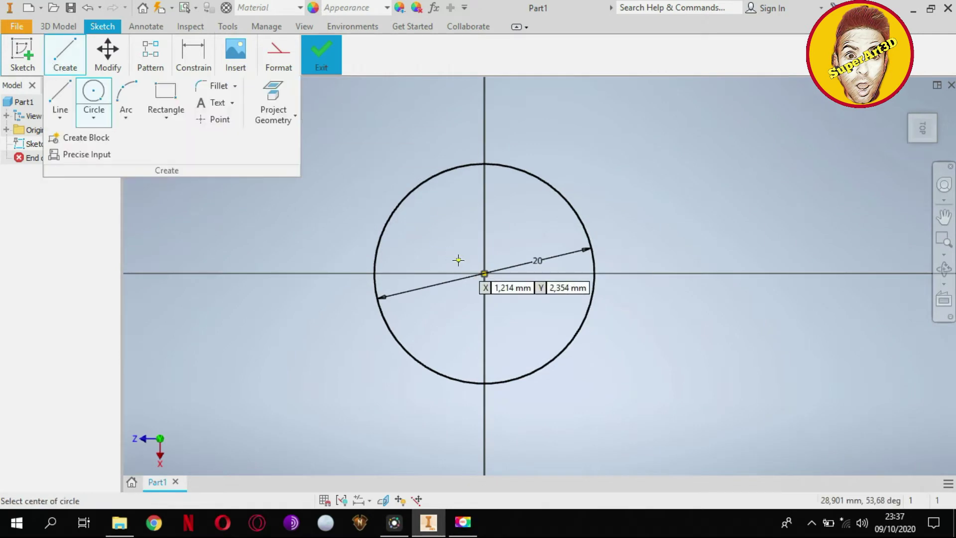
click(484, 273)
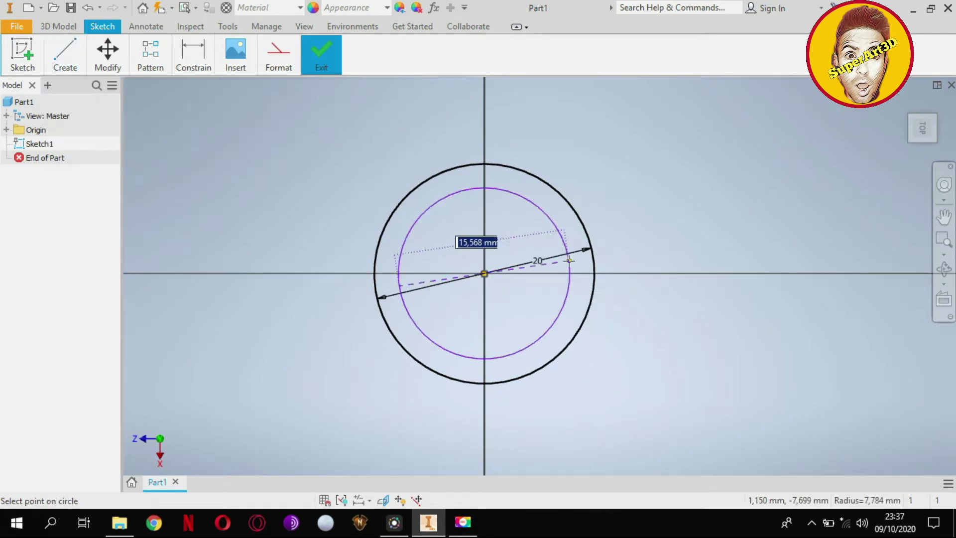
text(12)
key(Return)
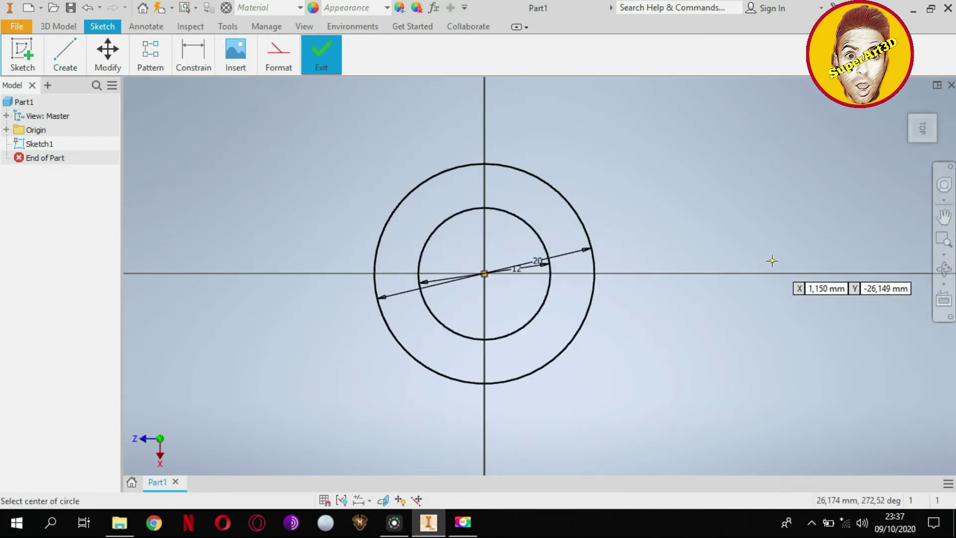
mouse_move(772, 257)
middle_down()
mouse_move(562, 241)
mouse_move(466, 247)
middle_up()
scroll(562, 241, up, 3)
scroll(561, 241, down, 2)
Try placing a larger circle at the origin, then discard the mistake
click(59, 55)
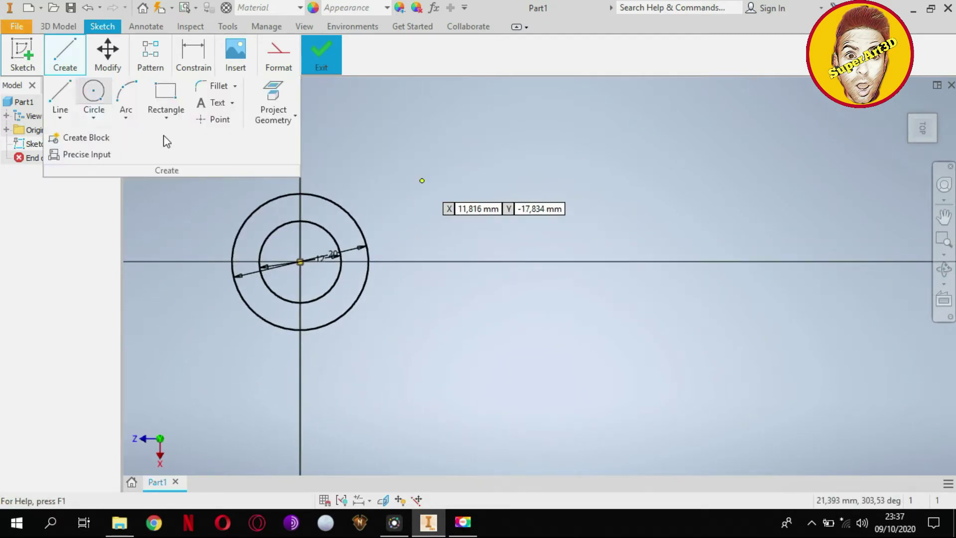
click(300, 262)
text(60)
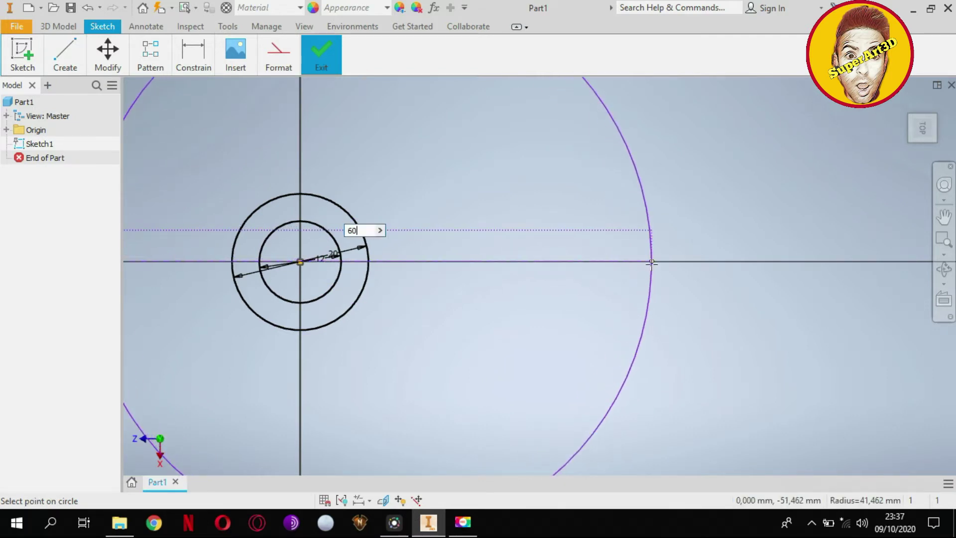
key(Return)
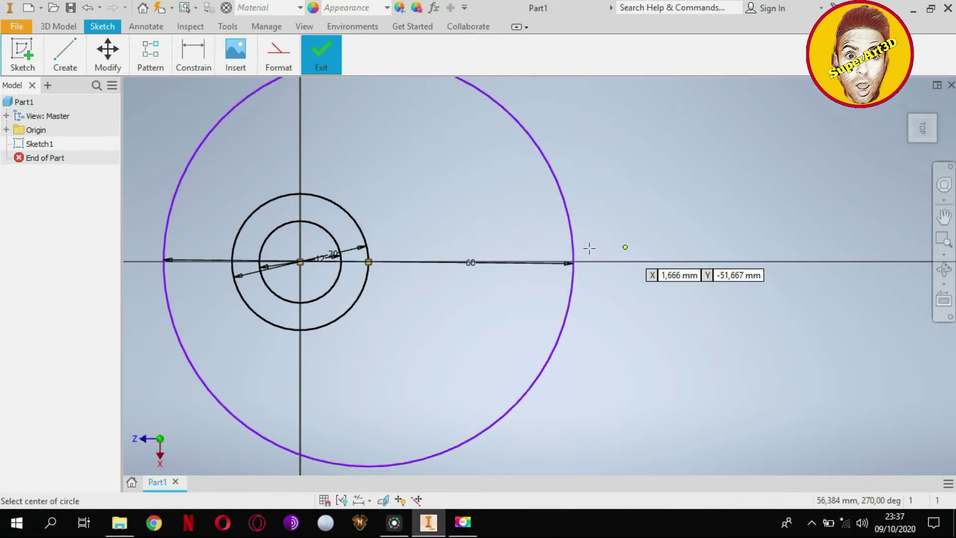
scroll(576, 263, down, 3)
scroll(576, 263, up, 4)
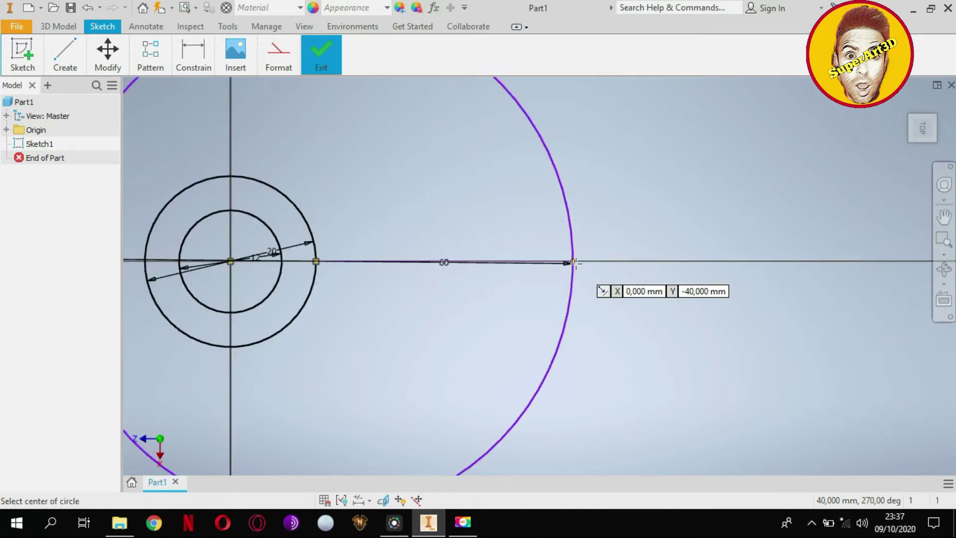
key(Escape)
Draw a 60 mm horizontal line from the outer circle's right edge
click(79, 62)
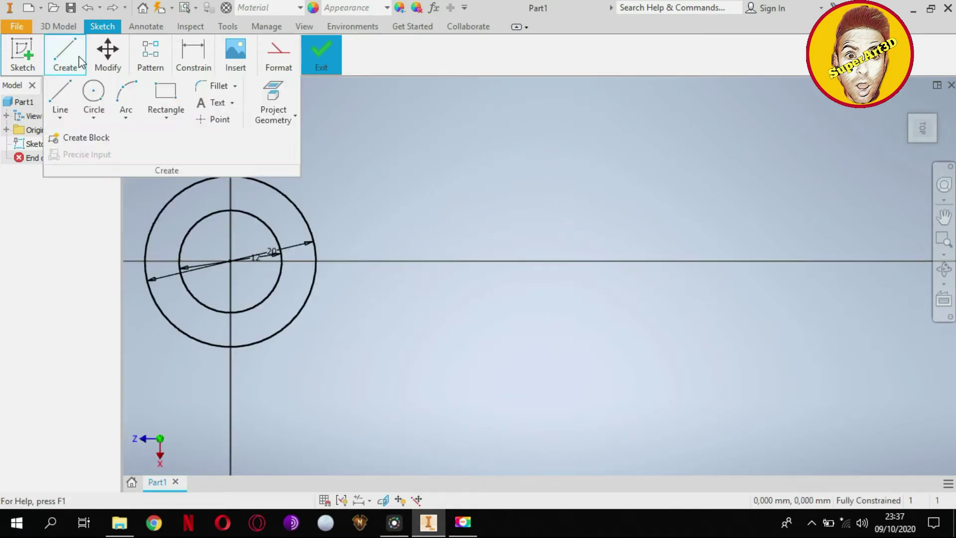
click(72, 94)
click(316, 260)
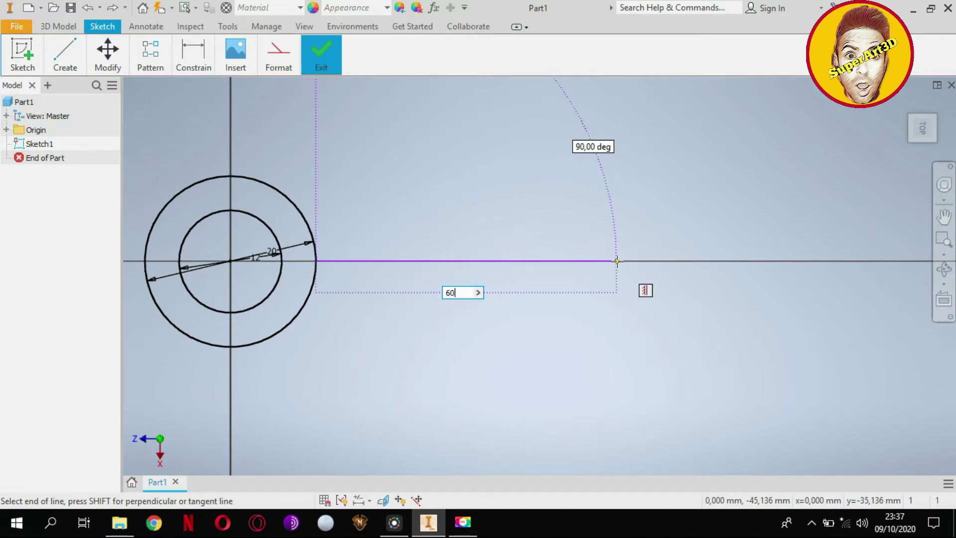
key(Return)
mouse_move(821, 220)
middle_down()
mouse_move(699, 238)
mouse_move(879, 213)
middle_up()
Draw concentric 35 mm and 20 mm circles at the line's far end
click(56, 53)
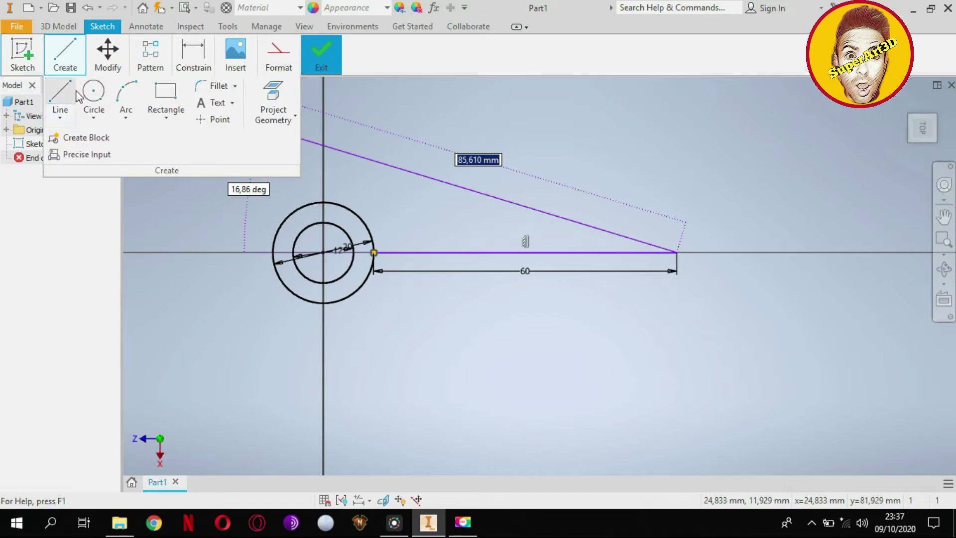
click(94, 156)
click(677, 251)
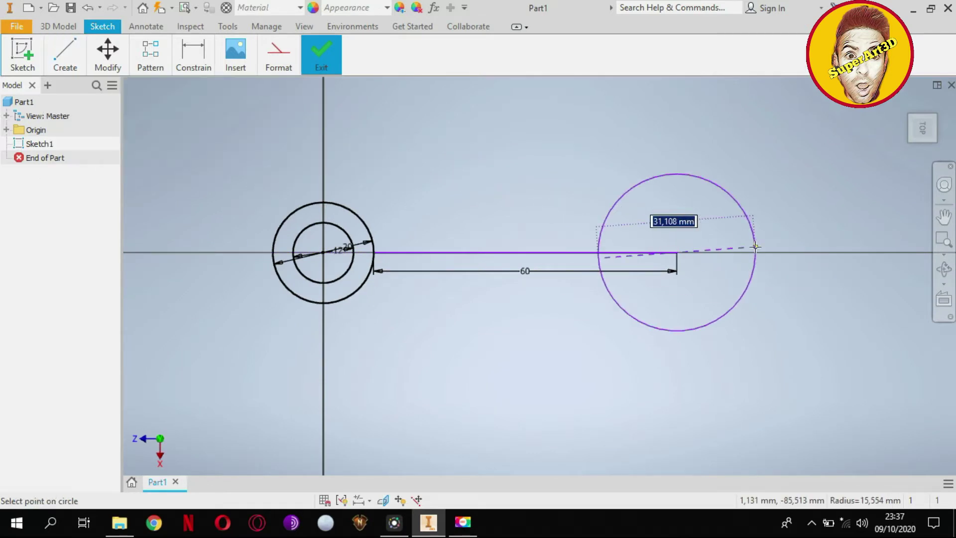
text(35)
key(Return)
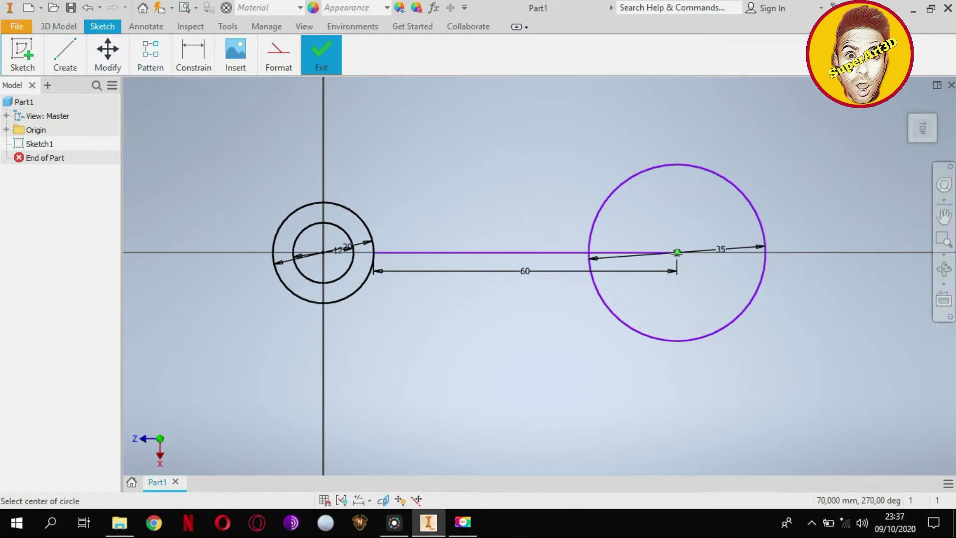
click(677, 252)
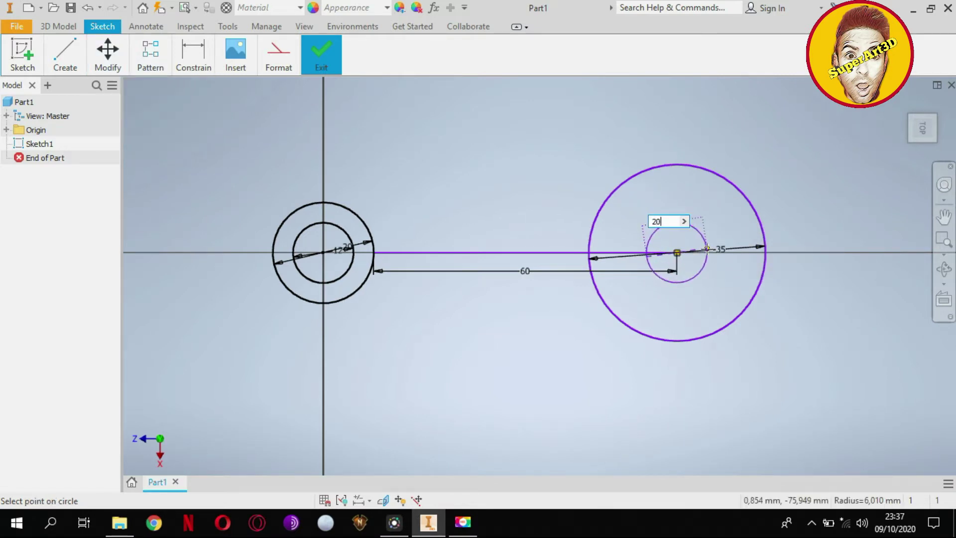
key(Return)
click(61, 57)
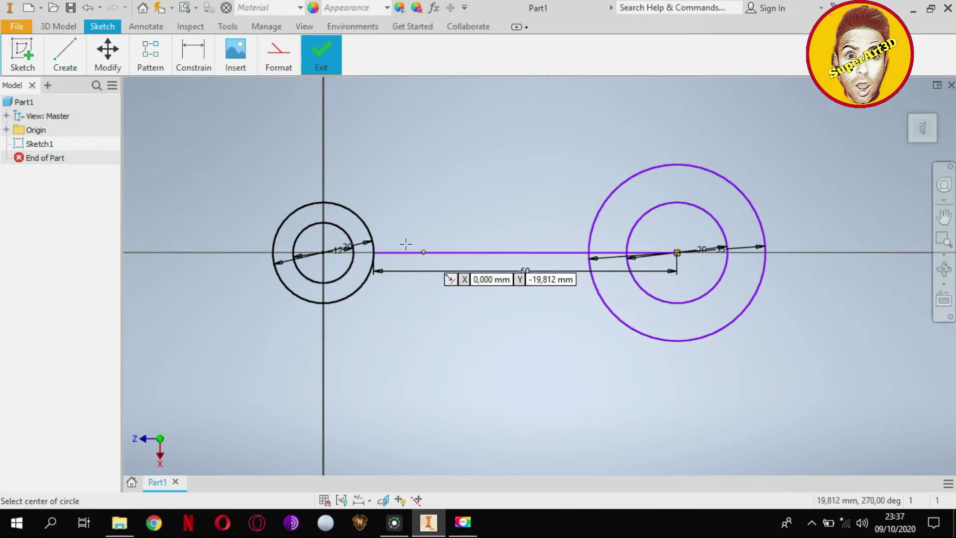
key(Escape)
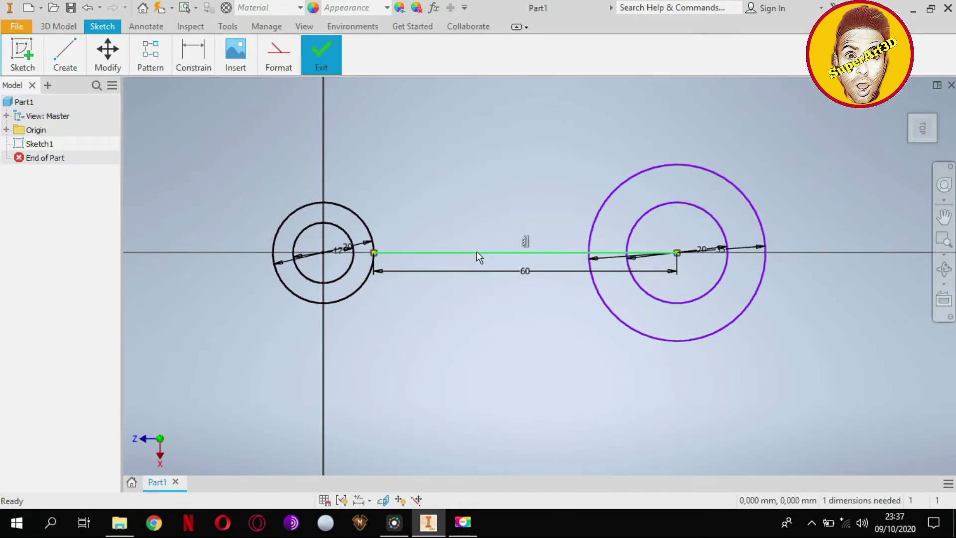
Delete the 60 mm line and draw top and bottom lines between the outer circles
click(477, 252)
key(Delete)
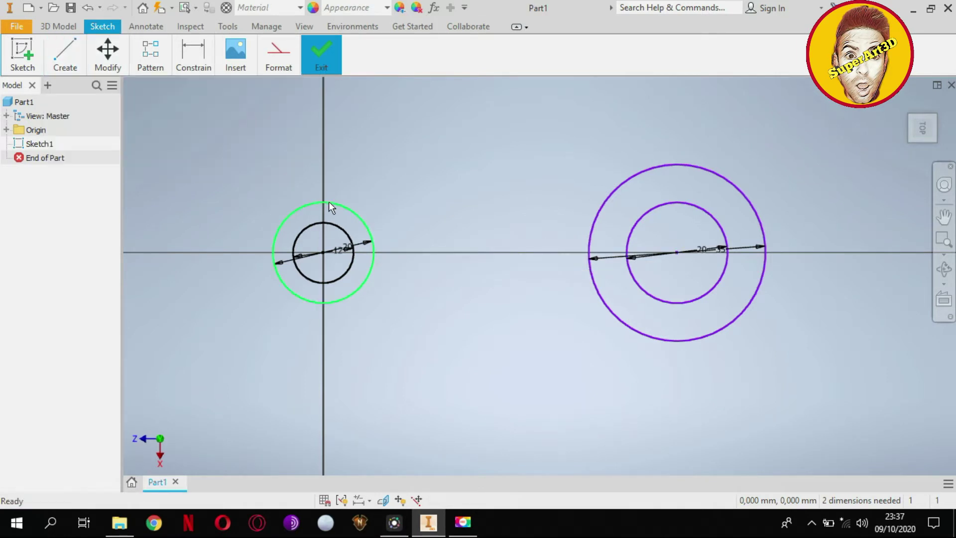
click(60, 102)
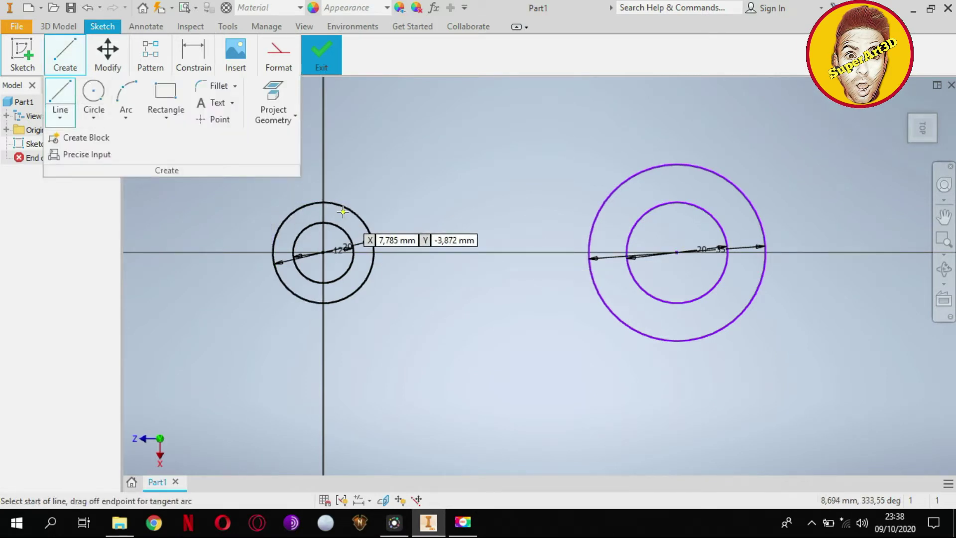
click(324, 202)
double_click(677, 165)
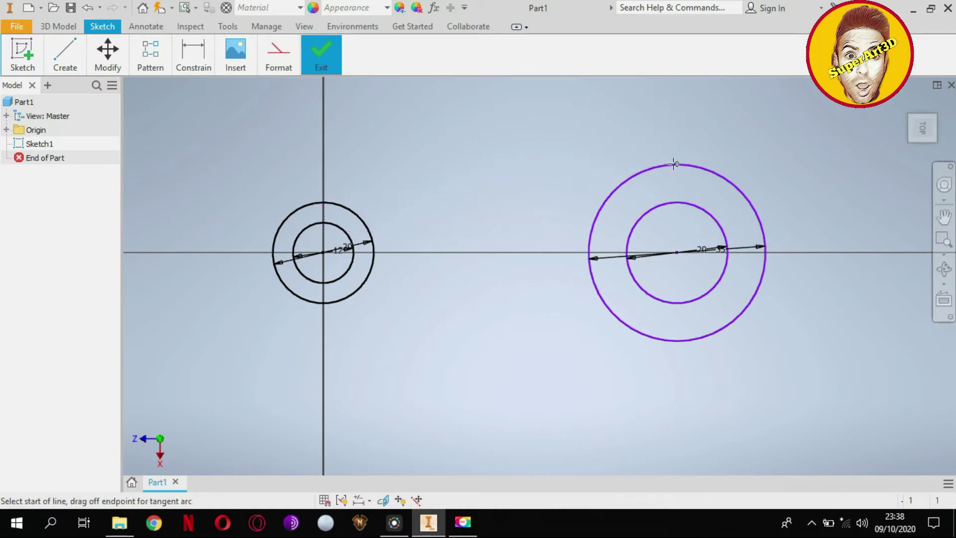
click(324, 303)
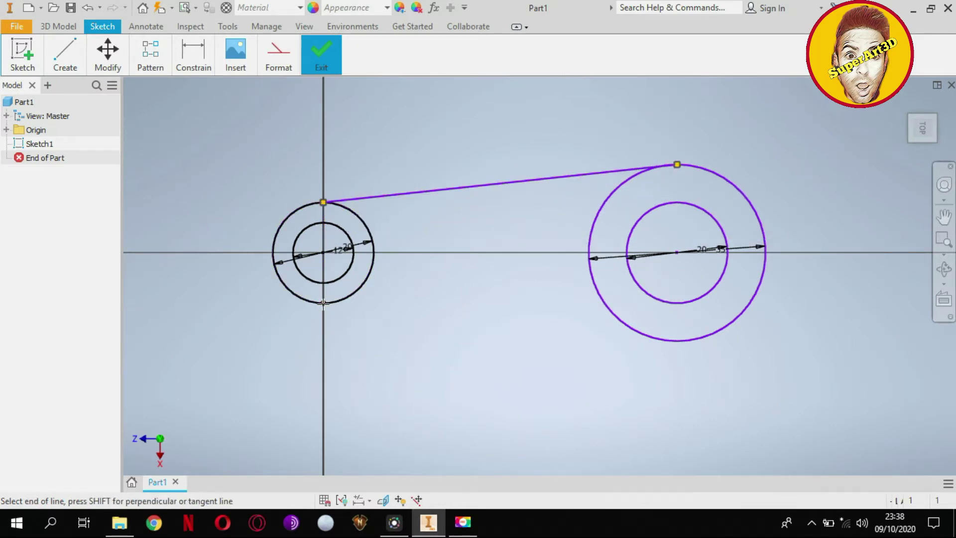
double_click(677, 341)
click(70, 53)
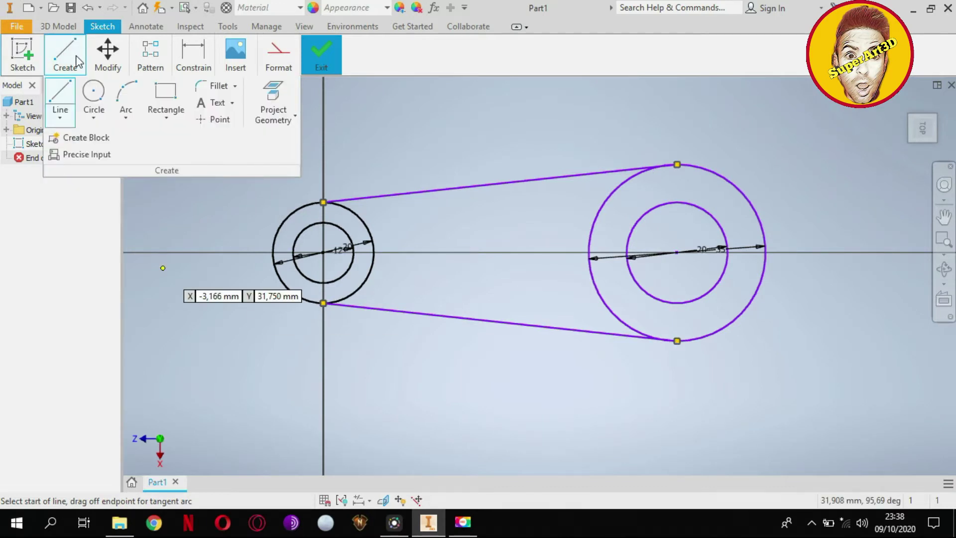
click(126, 50)
mouse_move(194, 55)
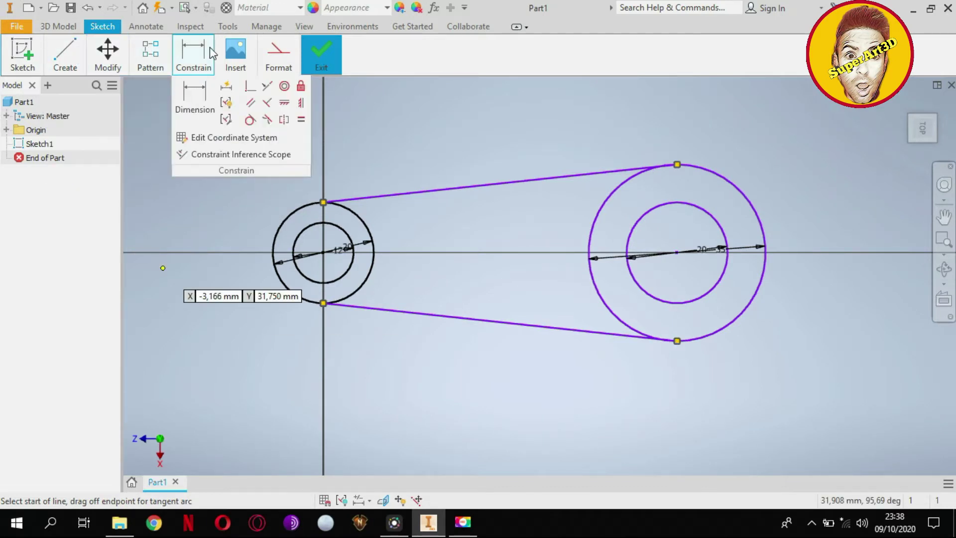
Constrain the upper and lower lines tangent to the left outer circle
click(249, 120)
scroll(333, 207, up, 3)
scroll(333, 206, down, 3)
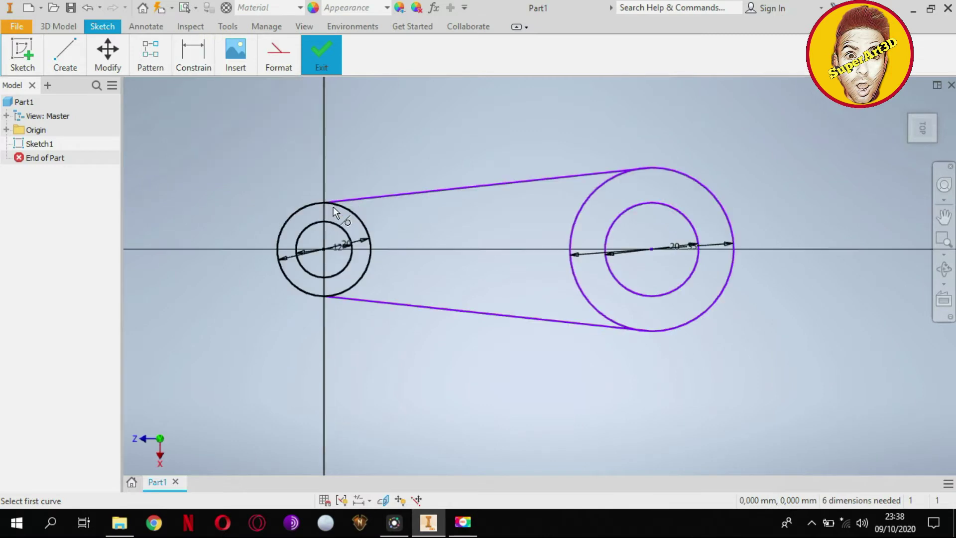
scroll(300, 172, down, 5)
click(286, 147)
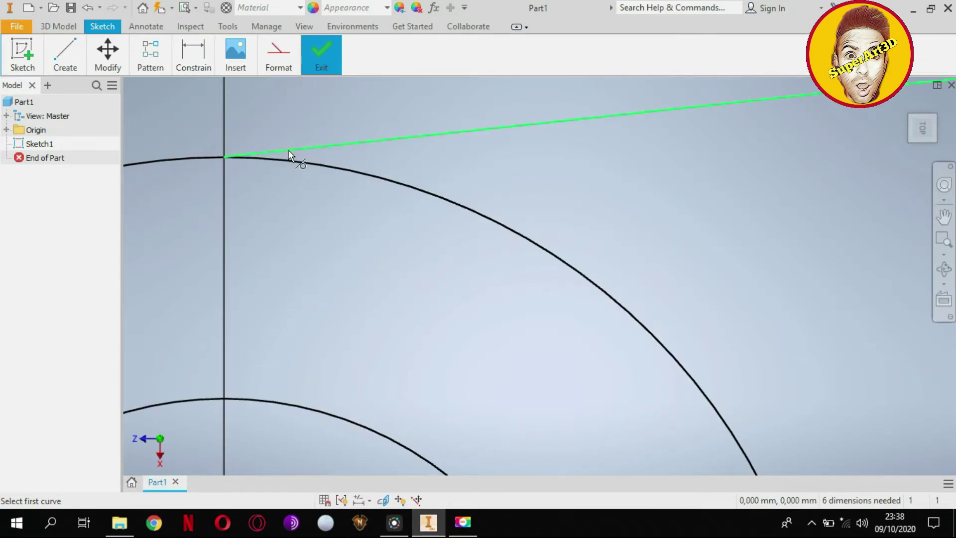
click(288, 159)
scroll(282, 178, up, 3)
middle_drag(289, 222, 310, 108)
scroll(304, 293, down, 3)
scroll(284, 327, down, 2)
click(284, 327)
scroll(411, 205, up, 2)
scroll(411, 205, down, 5)
scroll(589, 196, up, 3)
middle_drag(590, 196, 295, 309)
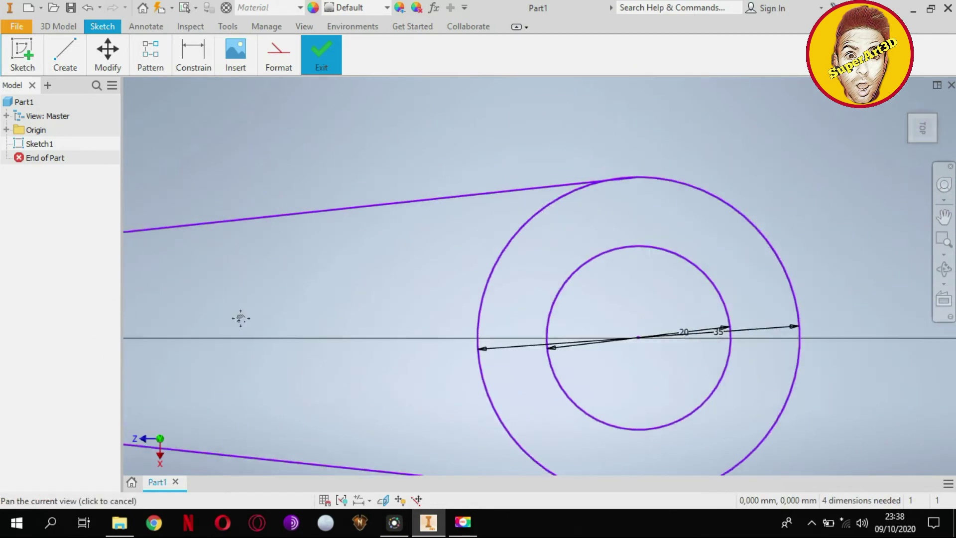
scroll(495, 205, down, 3)
scroll(524, 181, down, 5)
Constrain both lines tangent to the right outer circle and frame both circle pairs
click(525, 181)
click(458, 187)
scroll(456, 204, up, 3)
mouse_move(459, 239)
middle_down()
mouse_move(411, 282)
mouse_move(406, 258)
middle_up()
scroll(407, 259, down, 3)
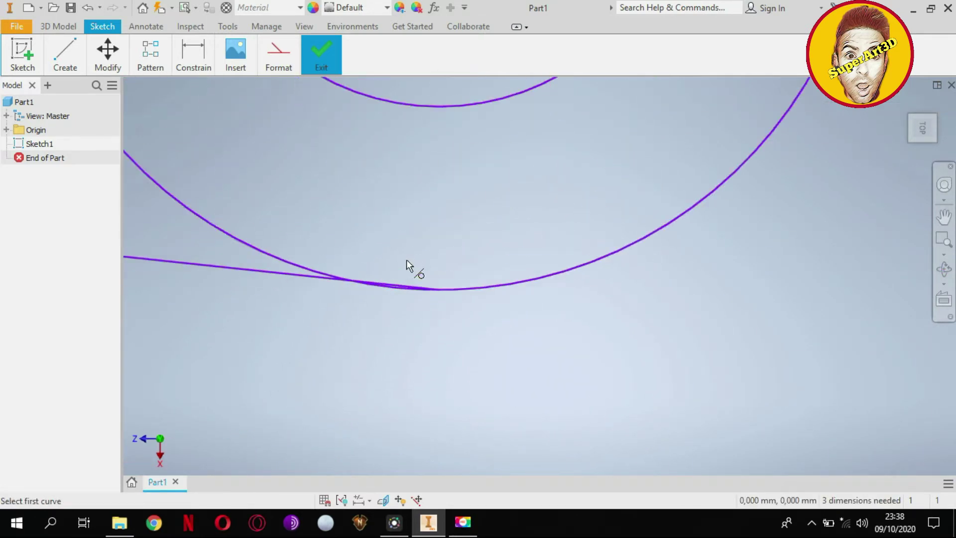
click(414, 289)
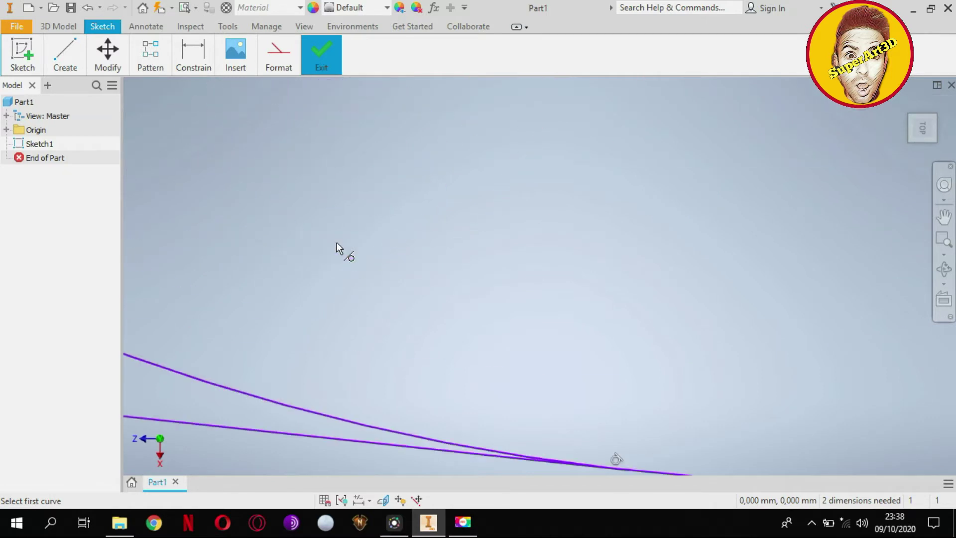
scroll(336, 244, up, 5)
scroll(336, 247, up, 5)
scroll(438, 288, down, 5)
scroll(409, 270, down, 3)
middle_drag(449, 198, 483, 145)
scroll(506, 147, up, 2)
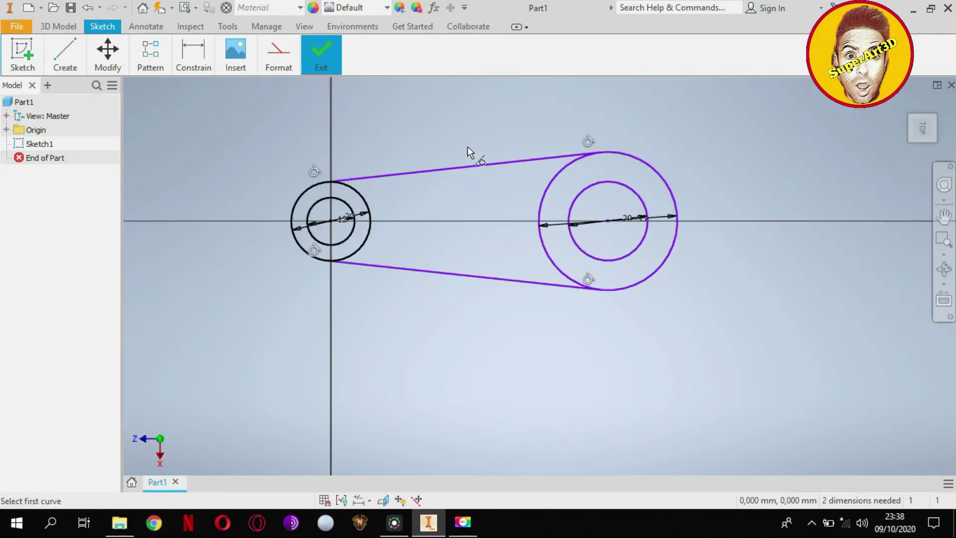
click(56, 55)
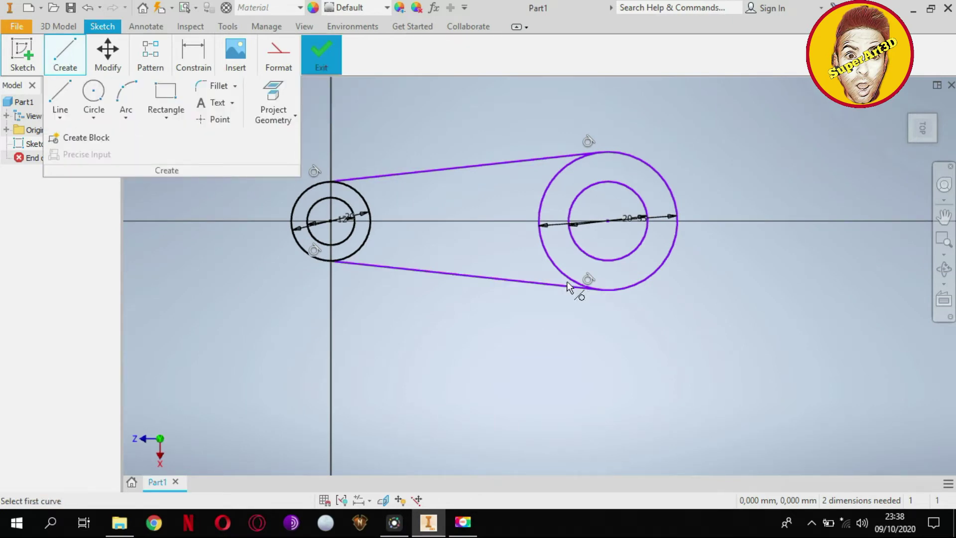
Draw 3 mm horizontal stubs from the large circle's left edge and small circle's right edge
click(68, 68)
click(60, 95)
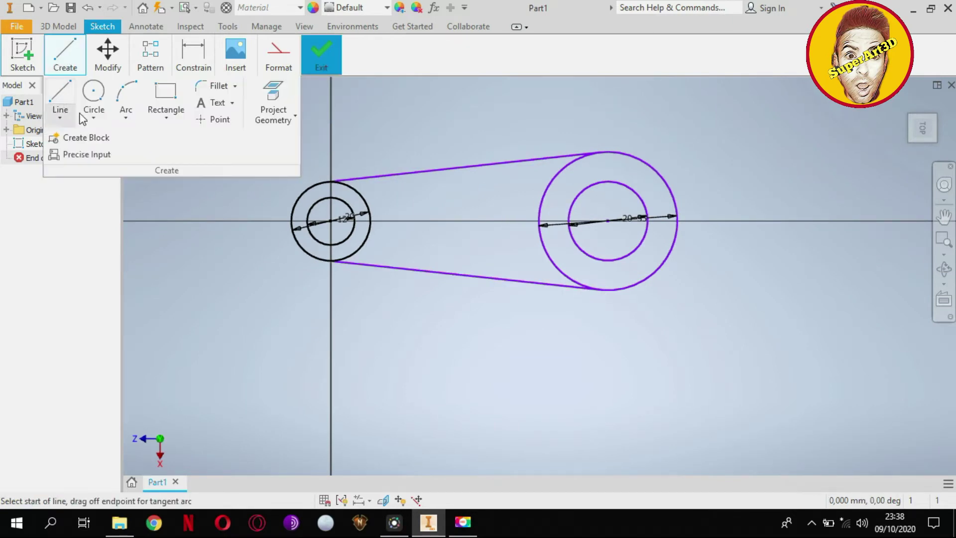
scroll(542, 225, up, 3)
click(535, 214)
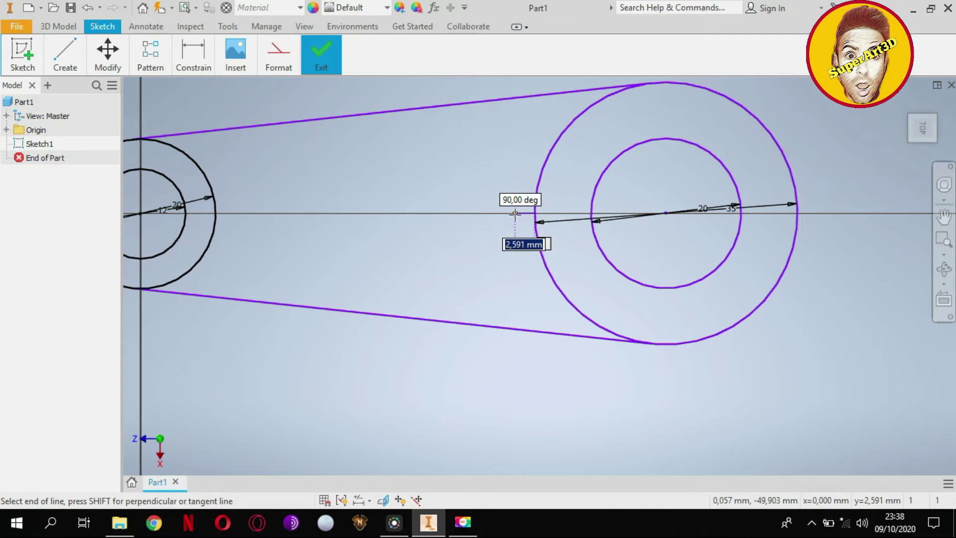
key(Return)
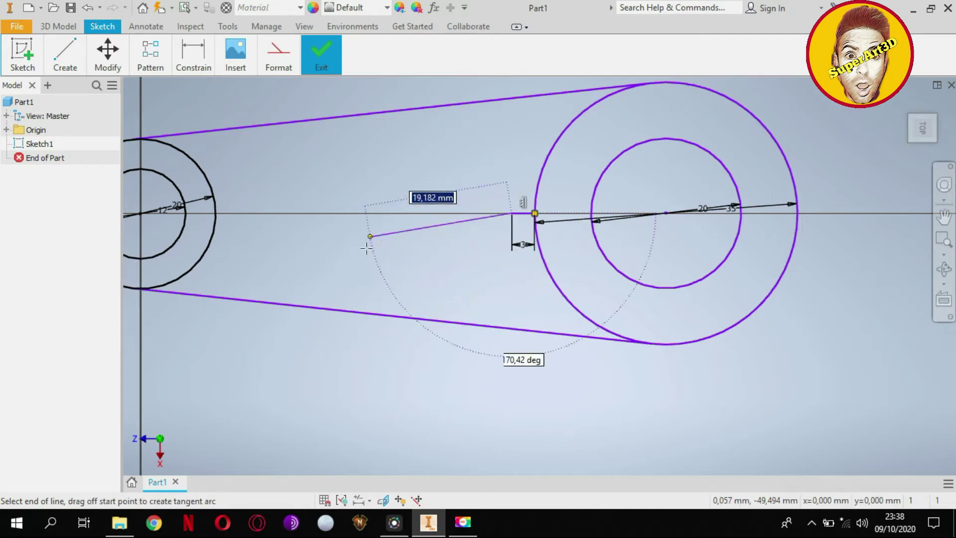
key(Escape)
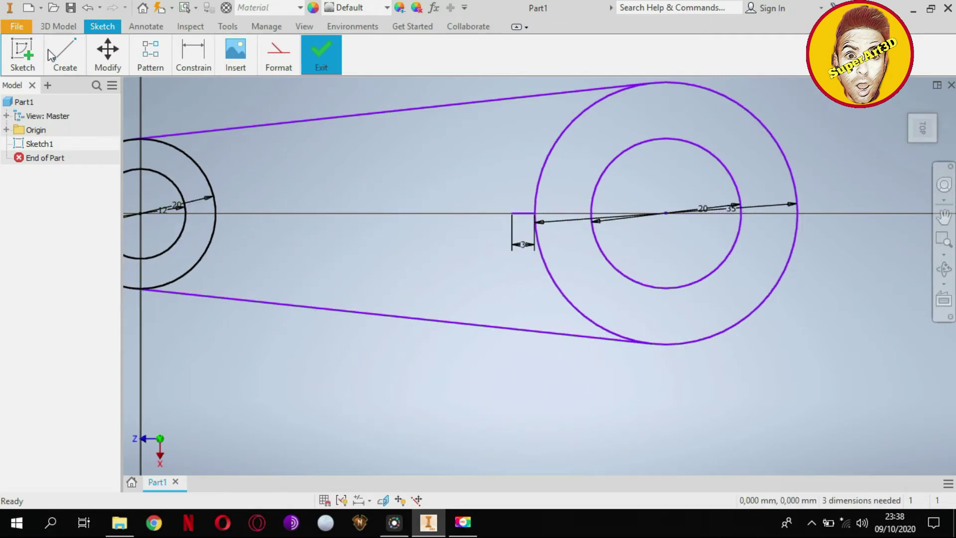
click(49, 55)
click(60, 100)
click(216, 213)
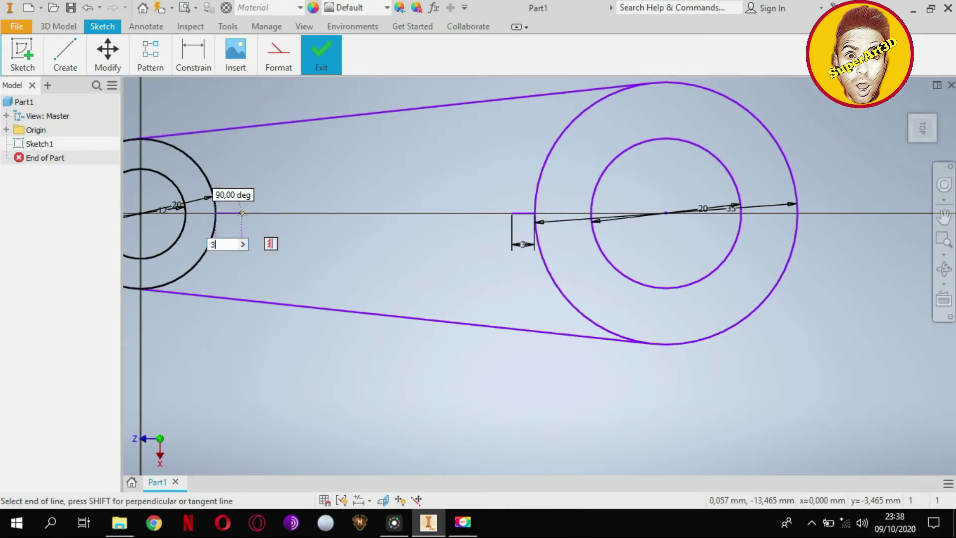
scroll(242, 214, up, 1)
middle_drag(242, 213, 317, 263)
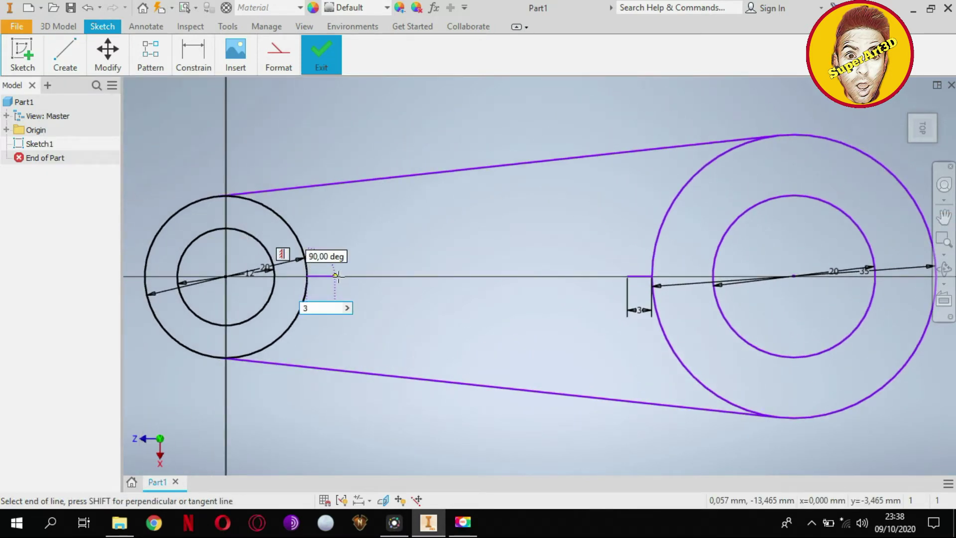
key(Return)
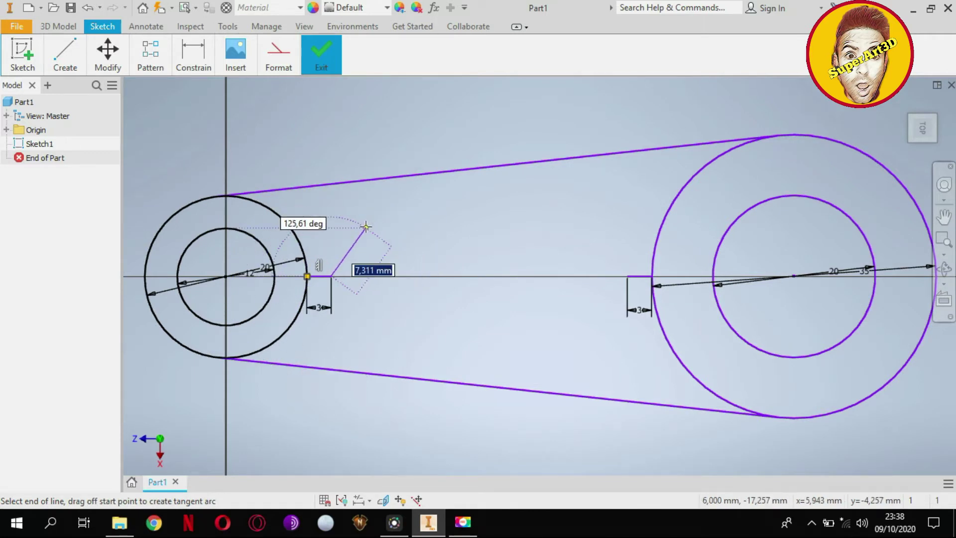
key(Escape)
Draw an 11 mm vertical edge from the right stub's end
click(65, 55)
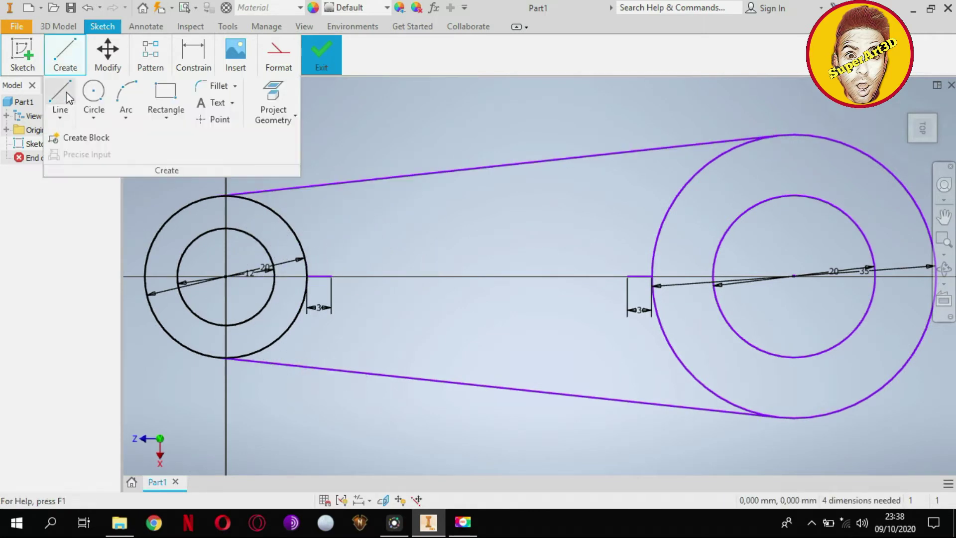
click(60, 99)
click(626, 275)
text(11)
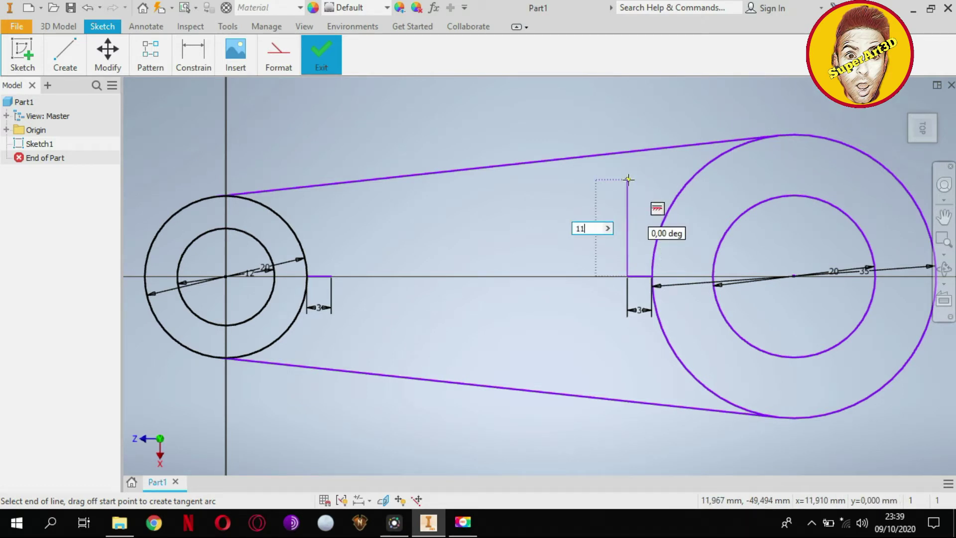
key(Return)
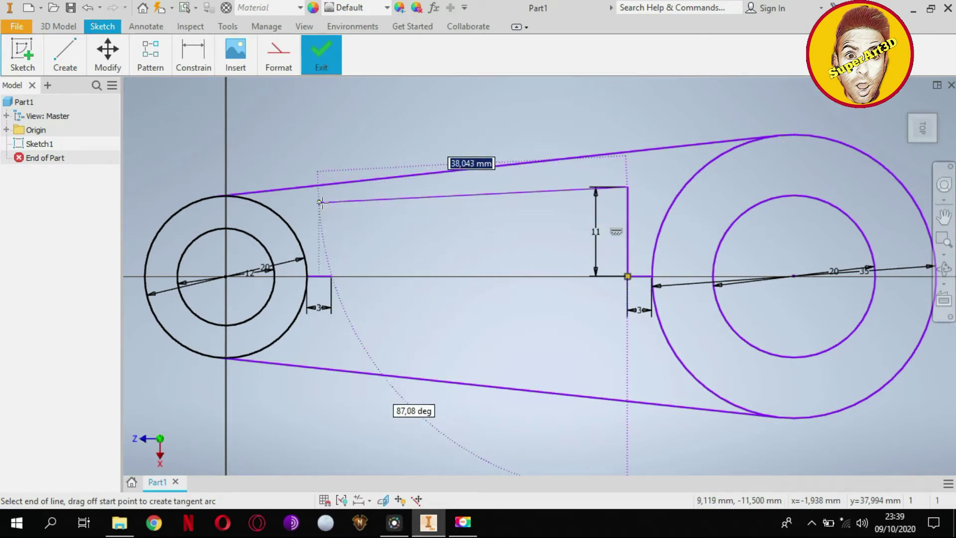
key(Escape)
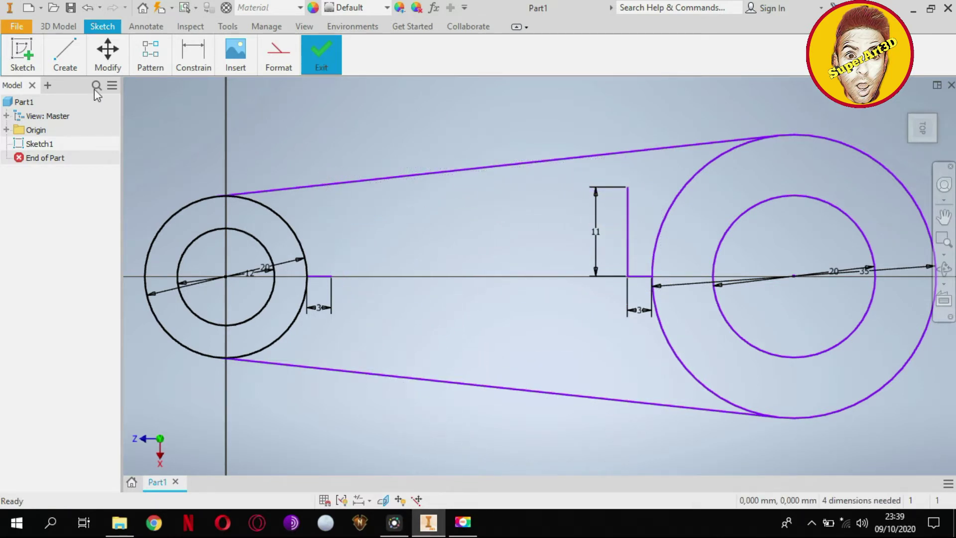
Draw a 7 mm vertical left edge and a slanted top joining the 11 mm edge
click(64, 49)
click(63, 100)
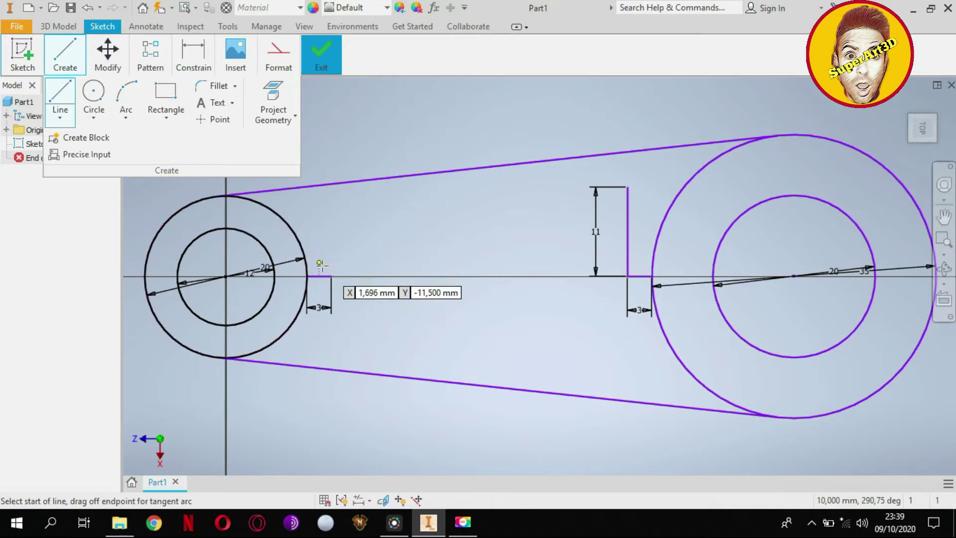
click(332, 271)
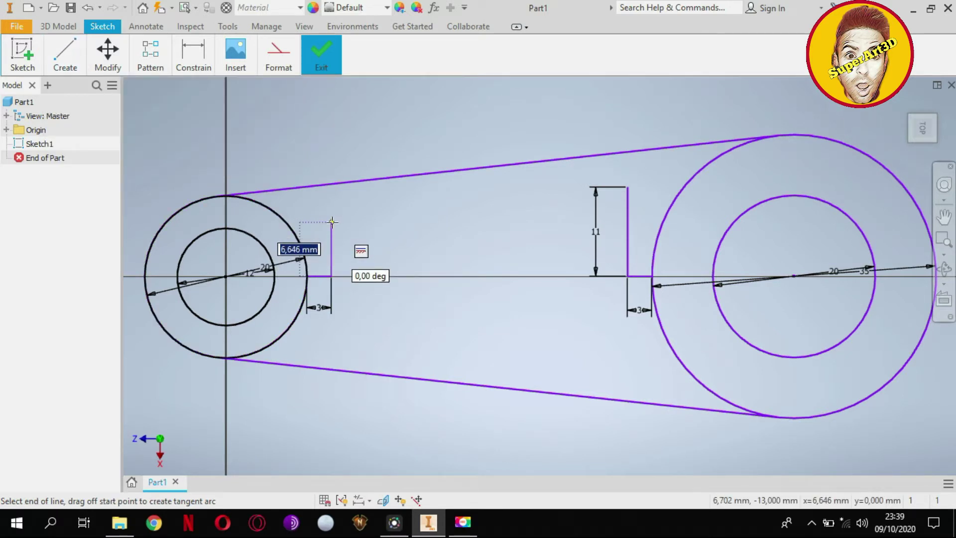
key(Return)
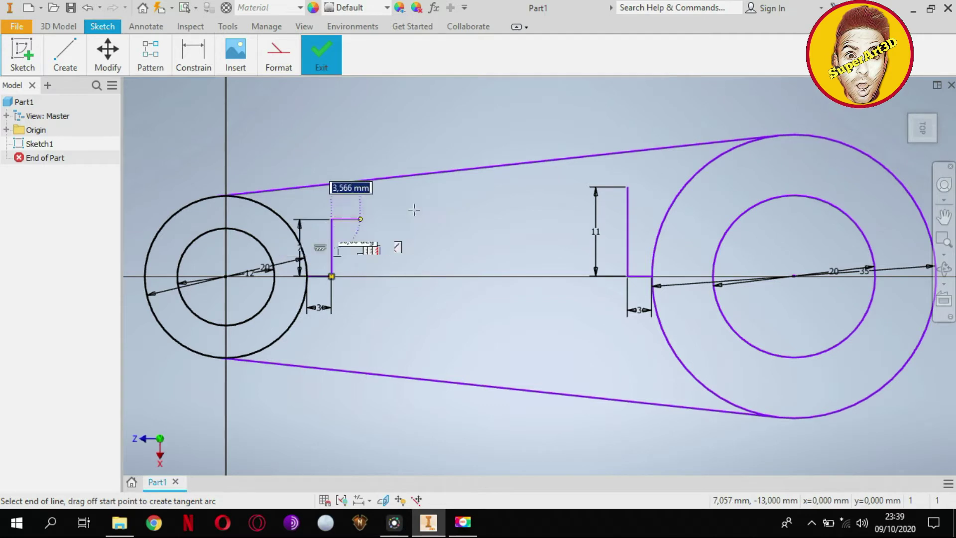
click(624, 187)
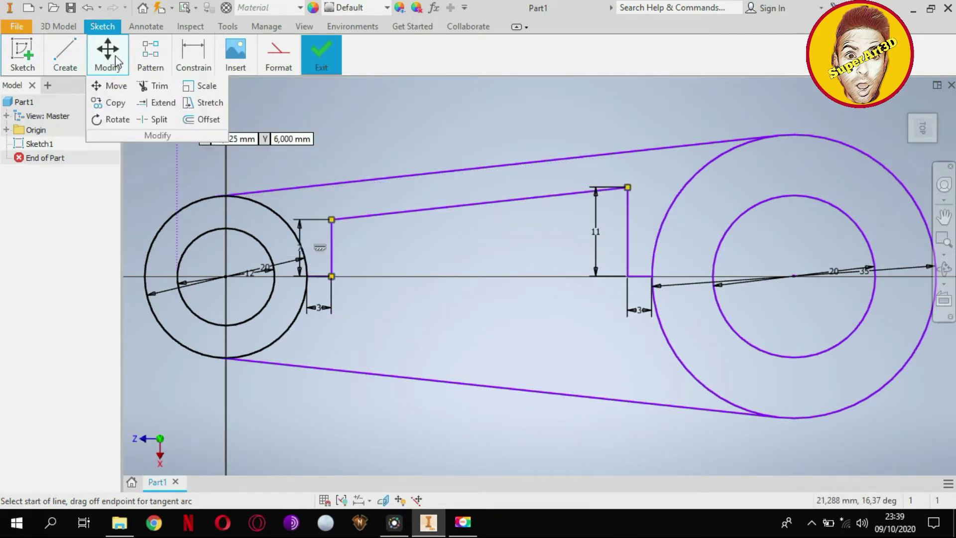
mouse_move(151, 54)
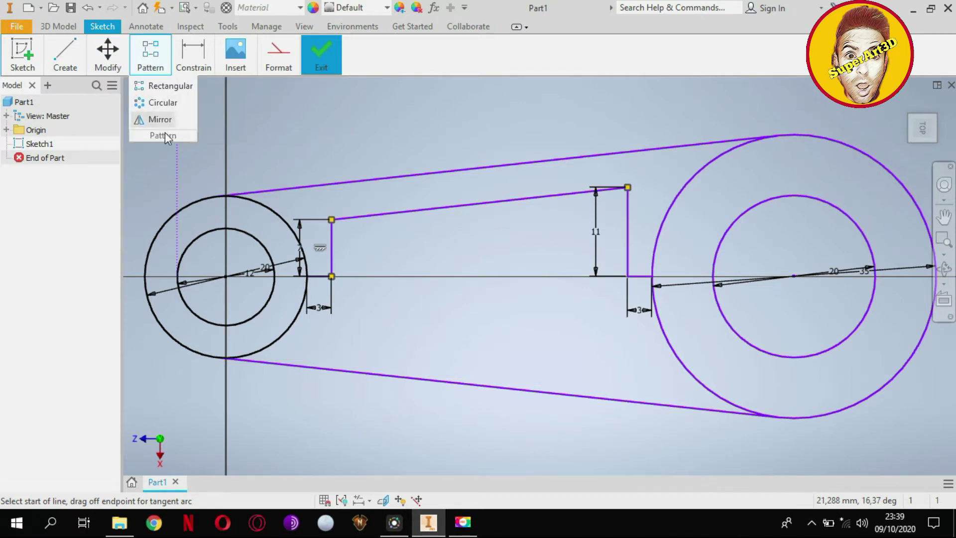
Set up a Mirror with two cutout edges and the centreline, then cancel it
click(161, 119)
click(332, 243)
click(356, 217)
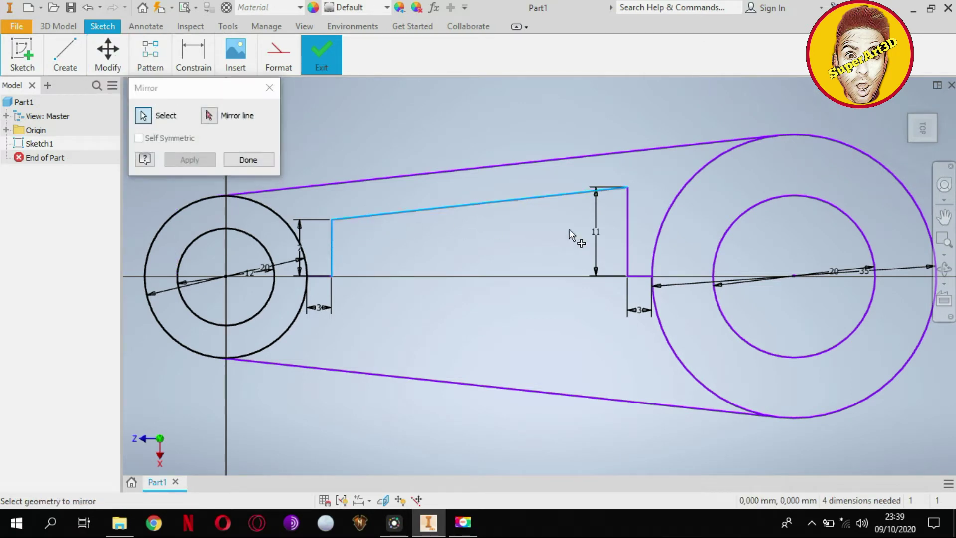
click(213, 118)
click(324, 276)
click(214, 119)
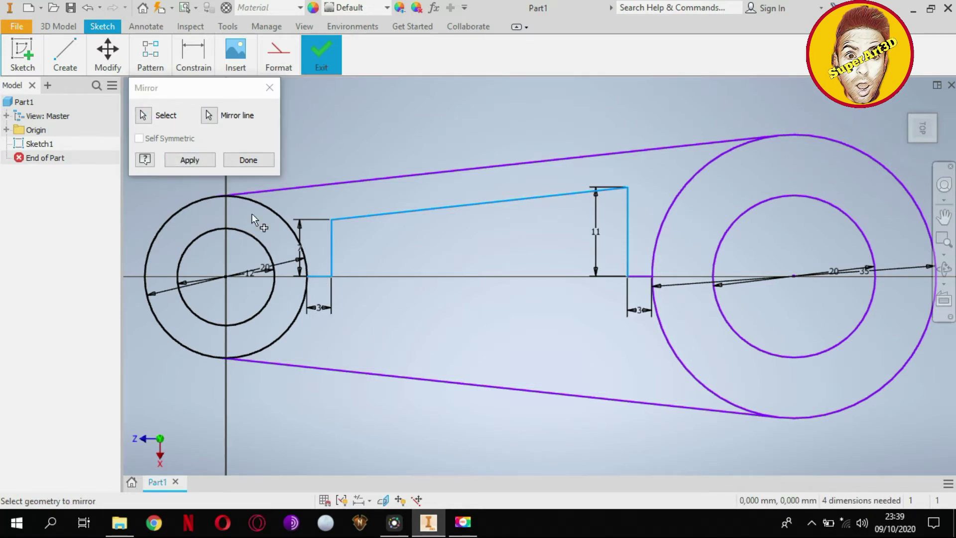
click(251, 165)
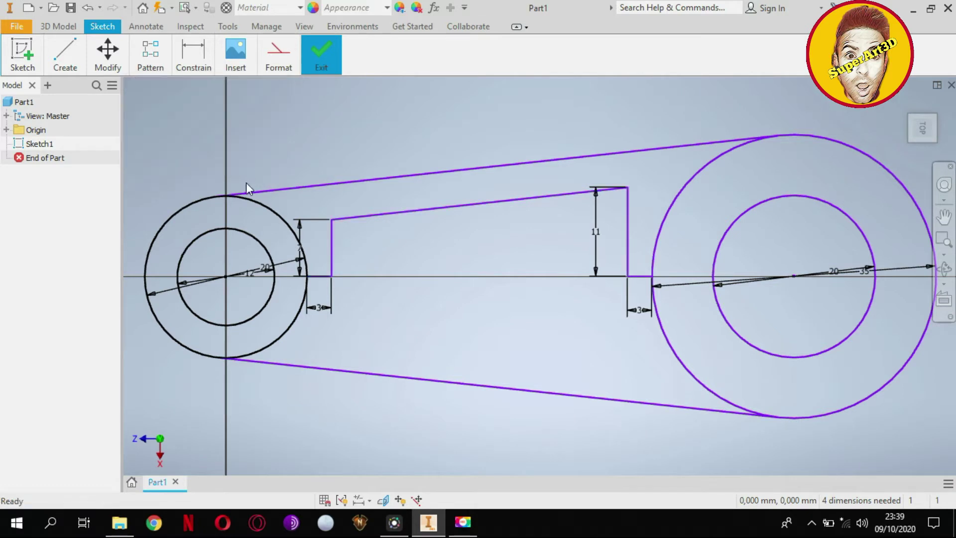
Mirror the 7 mm edge, slanted top and 11 mm edge across the horizontal centreline
click(148, 58)
click(150, 123)
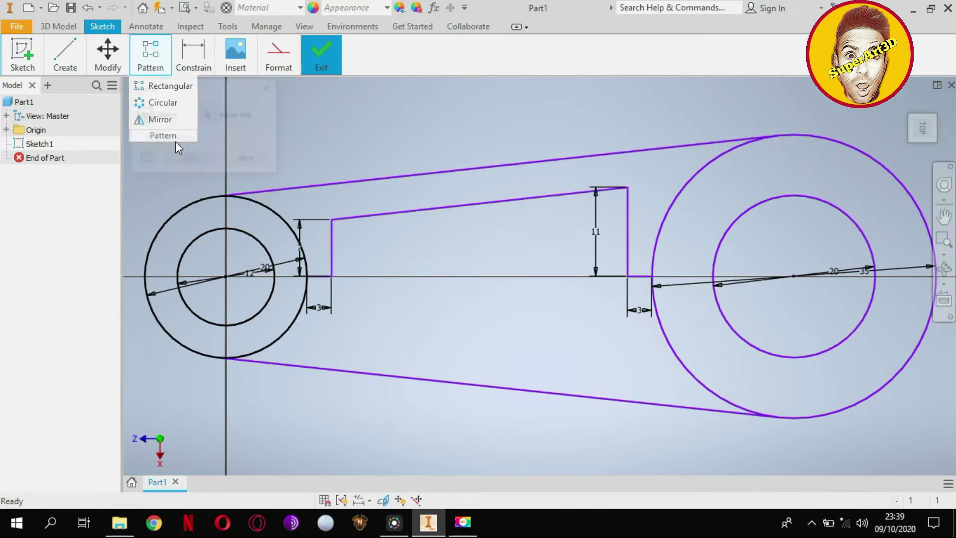
click(329, 238)
click(351, 218)
click(628, 234)
click(214, 116)
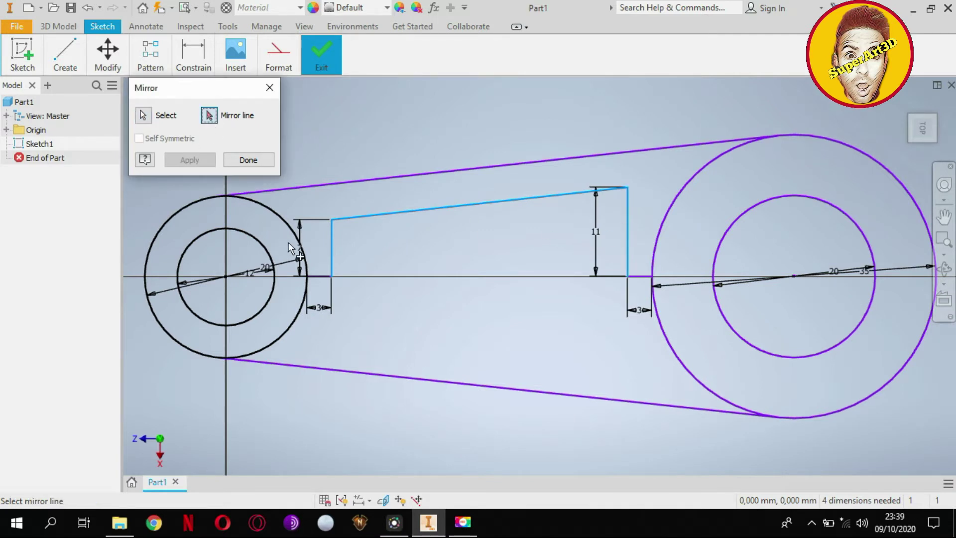
click(320, 276)
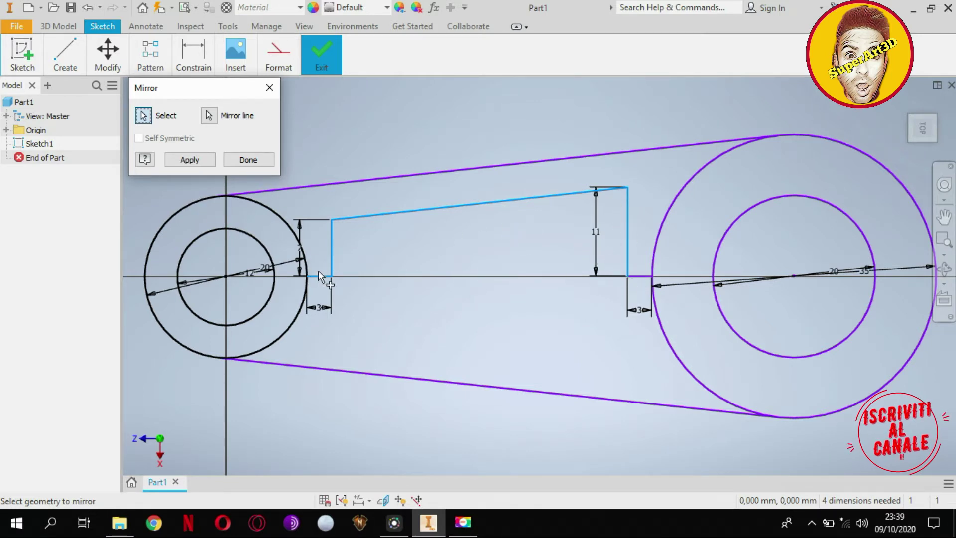
click(190, 160)
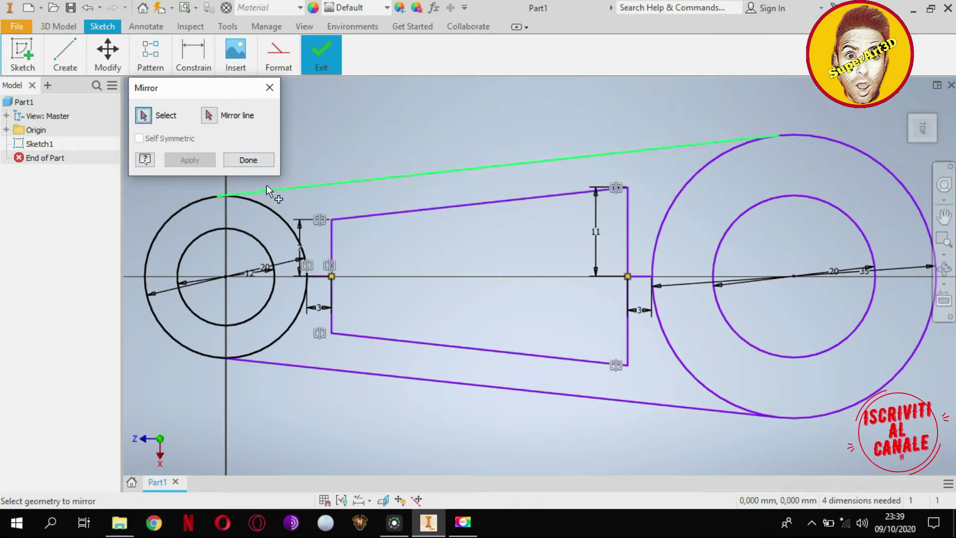
click(248, 160)
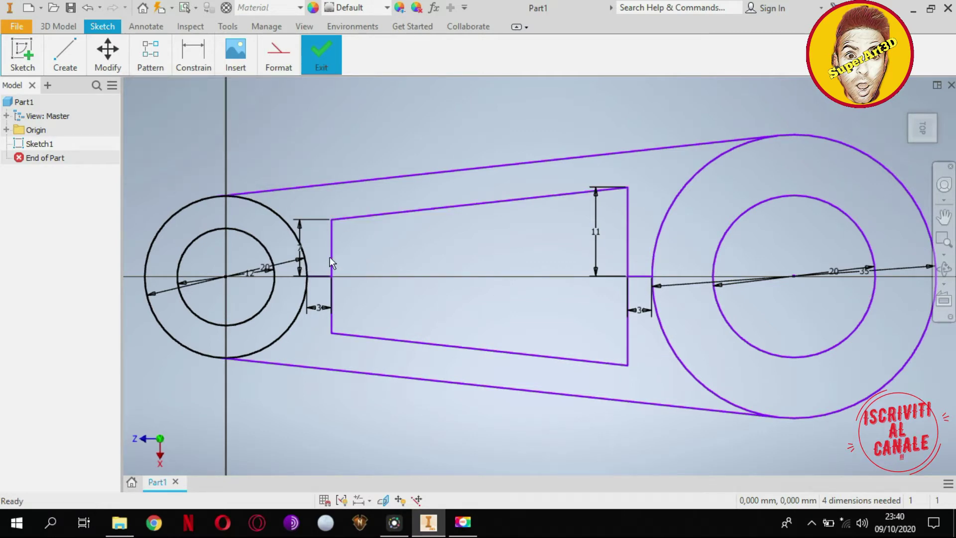
scroll(448, 250, up, 2)
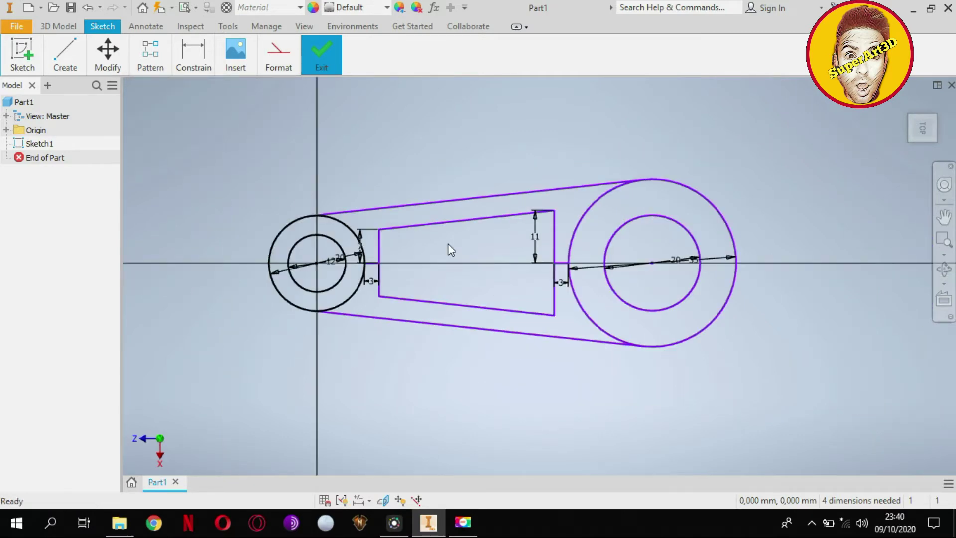
scroll(447, 247, down, 2)
scroll(448, 246, up, 2)
scroll(417, 230, down, 1)
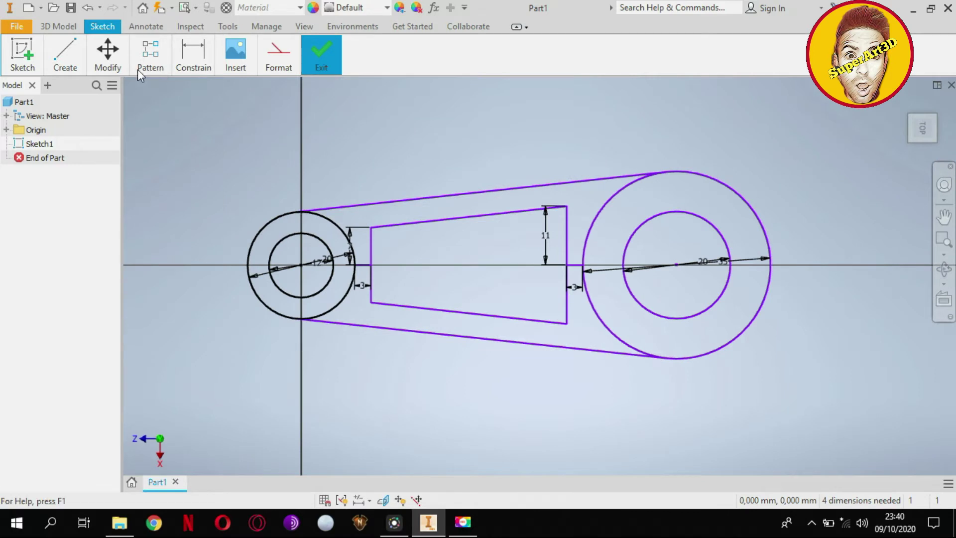
click(56, 58)
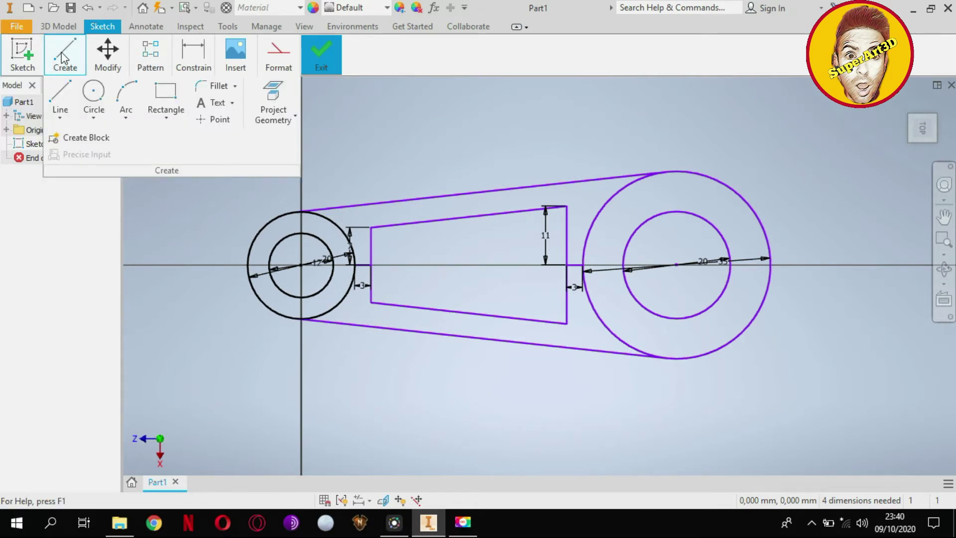
click(88, 91)
click(566, 264)
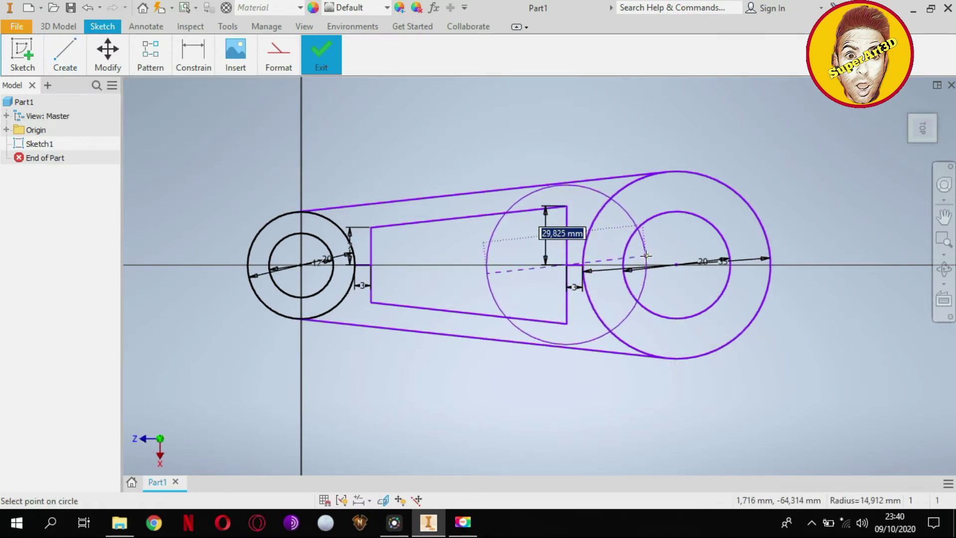
key(Escape)
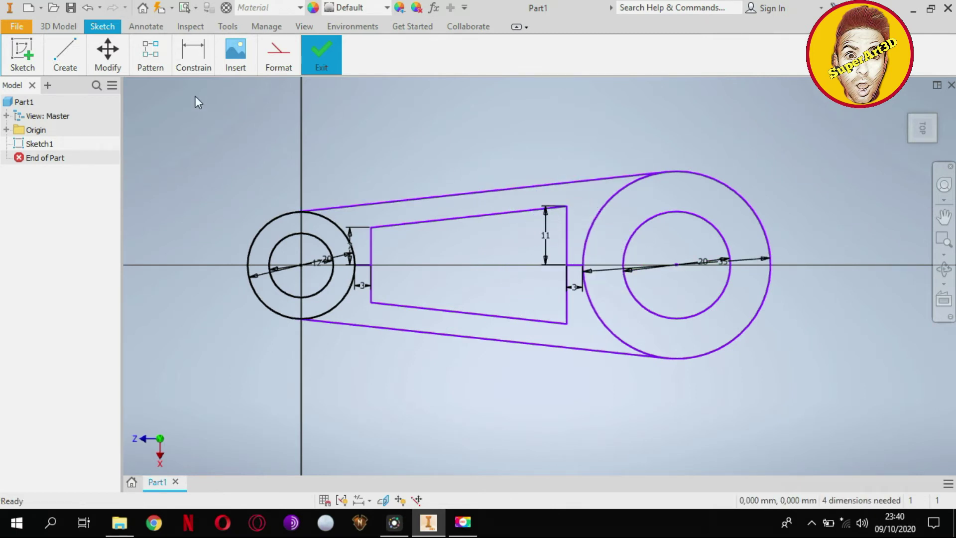
click(70, 55)
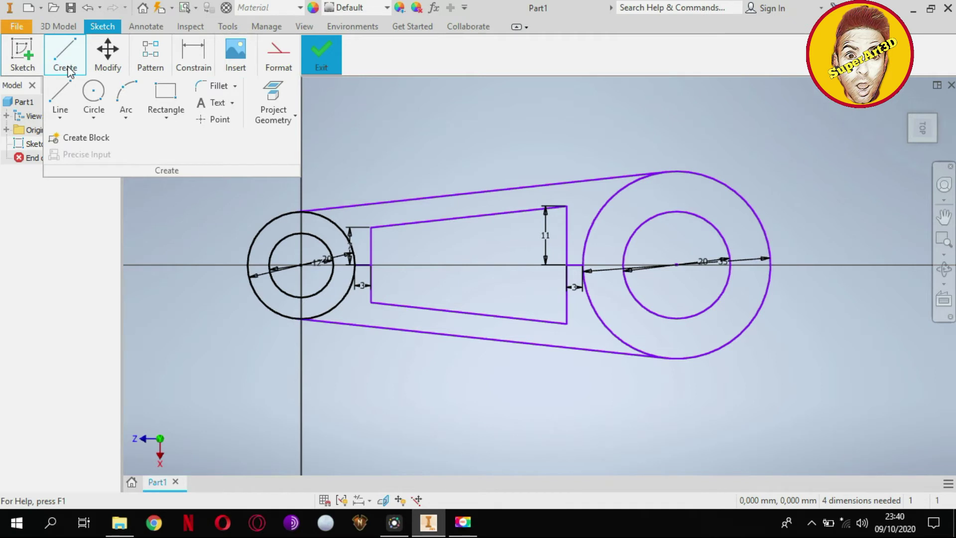
mouse_move(107, 56)
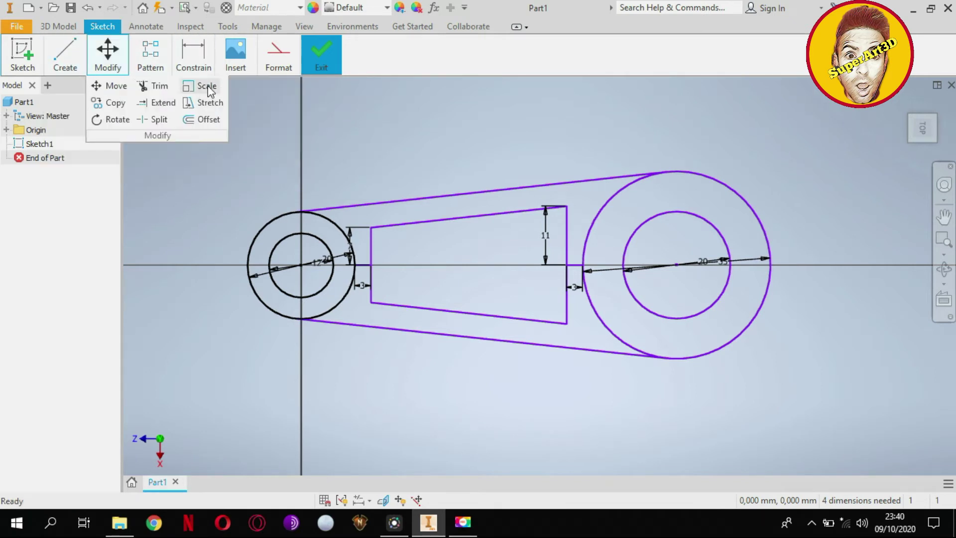
Apply 2 mm fillets to the upper-left, upper-right, lower-right and lower-left cutout corners
click(215, 85)
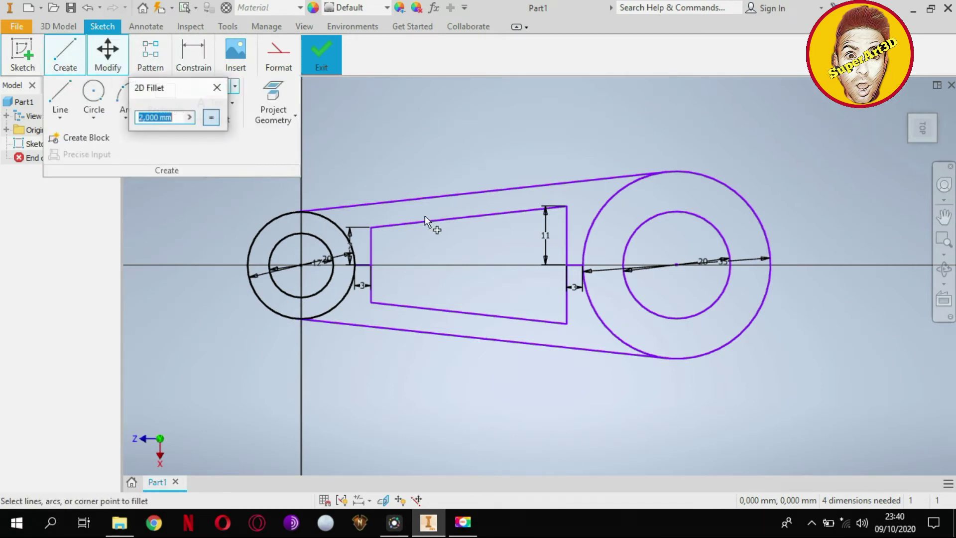
click(373, 247)
click(394, 224)
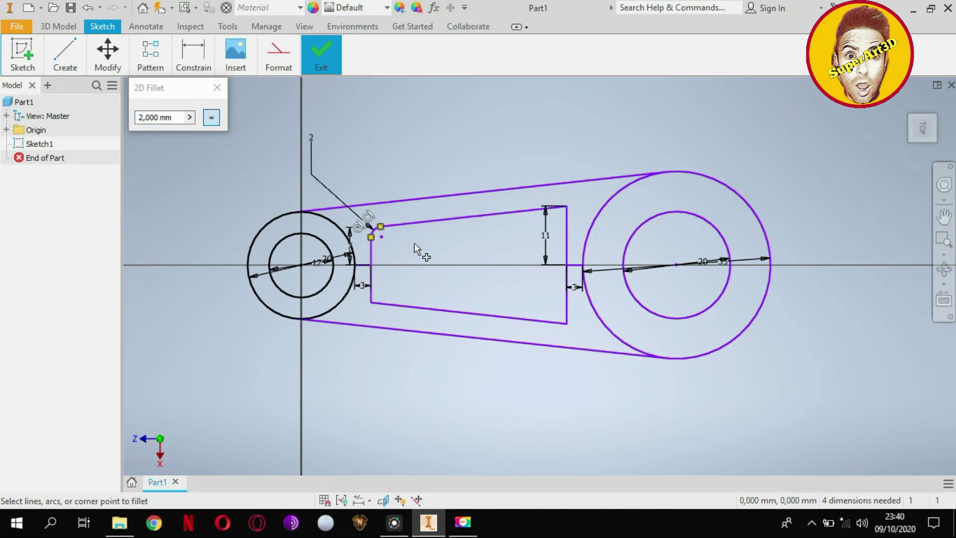
click(538, 210)
click(566, 254)
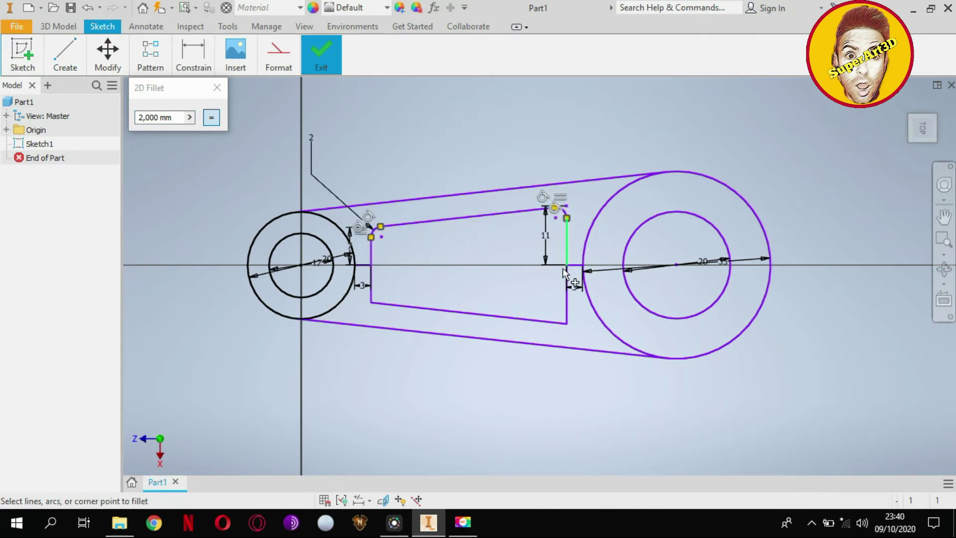
click(552, 322)
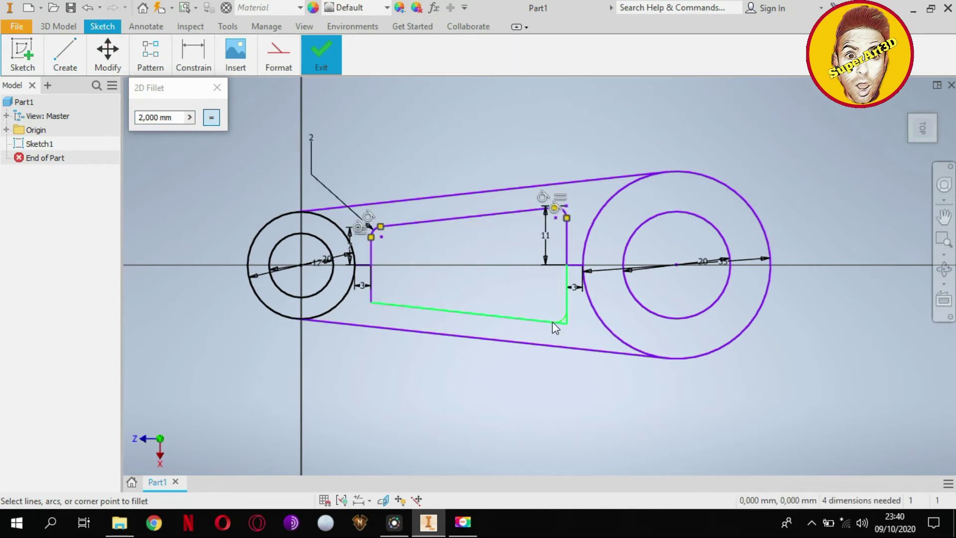
click(371, 282)
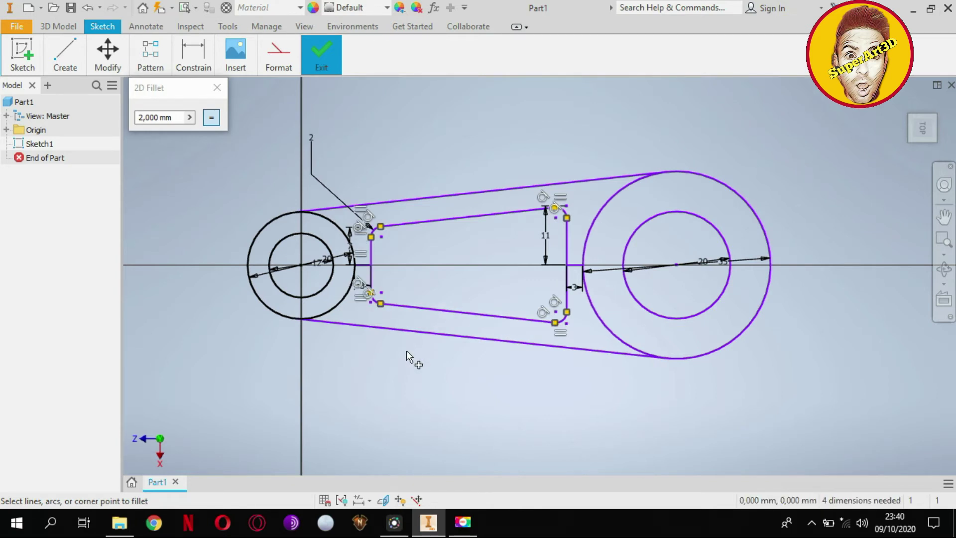
key(Escape)
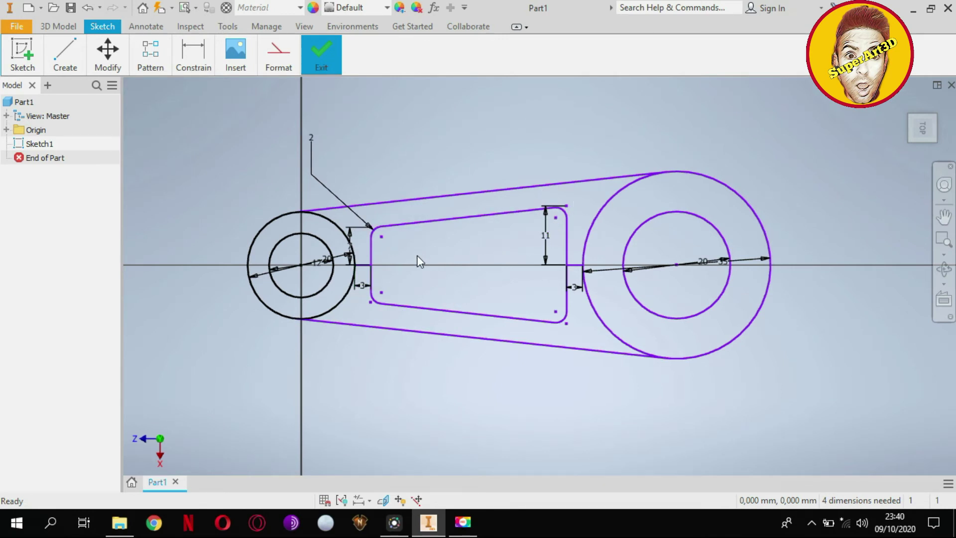
middle_drag(515, 304, 523, 295)
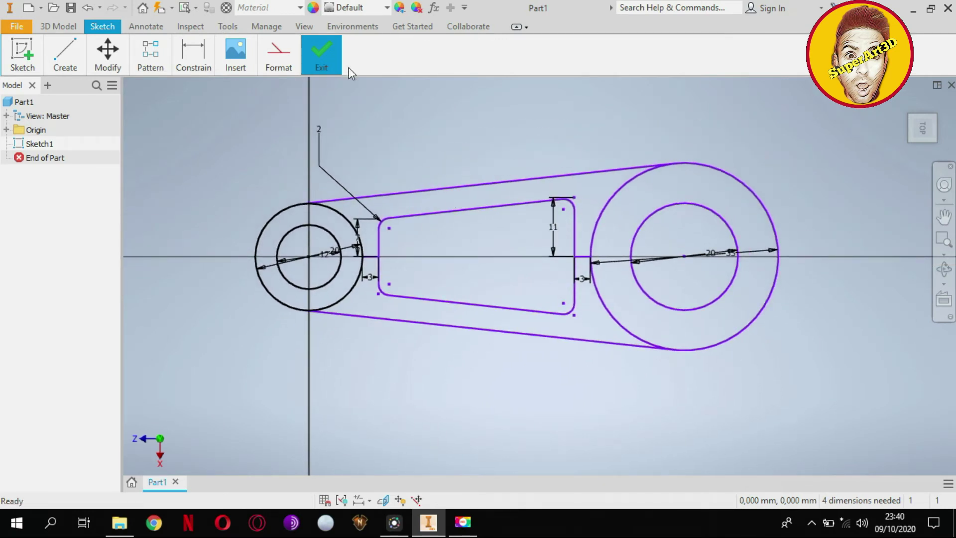
Finish Sketch1 and zoom in to inspect the lever profile
click(317, 49)
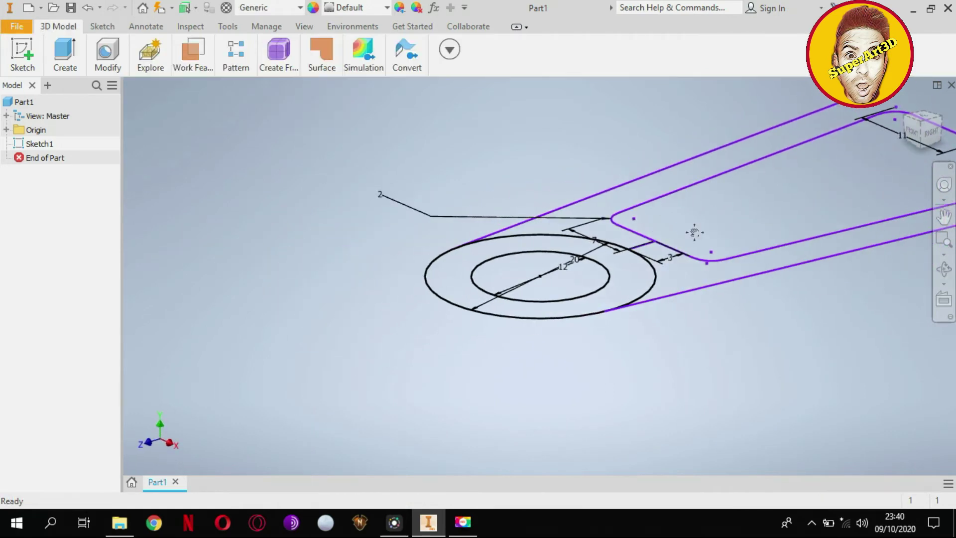
mouse_move(424, 261)
middle_down()
mouse_move(518, 211)
mouse_move(491, 241)
middle_up()
scroll(478, 234, up, 5)
scroll(545, 228, down, 5)
middle_drag(565, 234, 553, 239)
scroll(563, 214, up, 3)
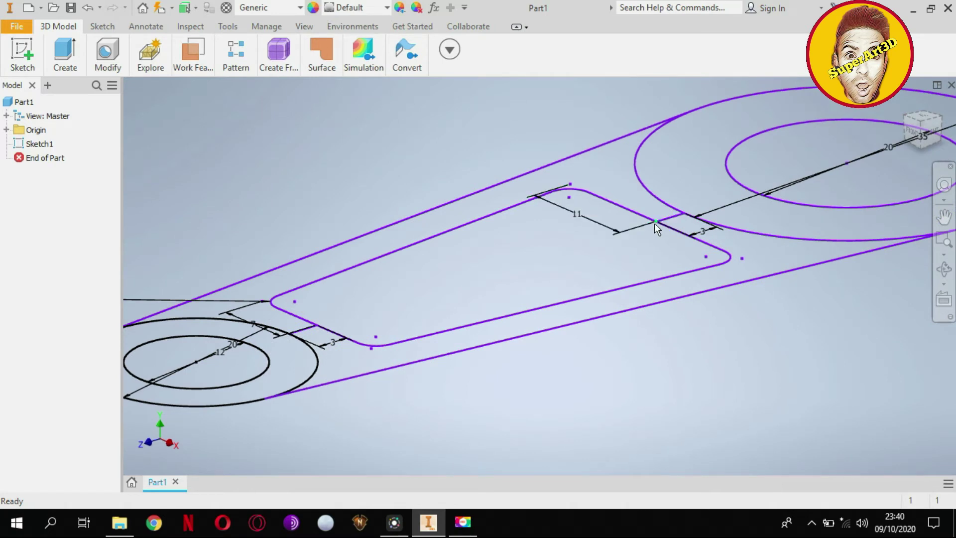
Orbit the profile toward a top view and start an Extrude feature
click(66, 54)
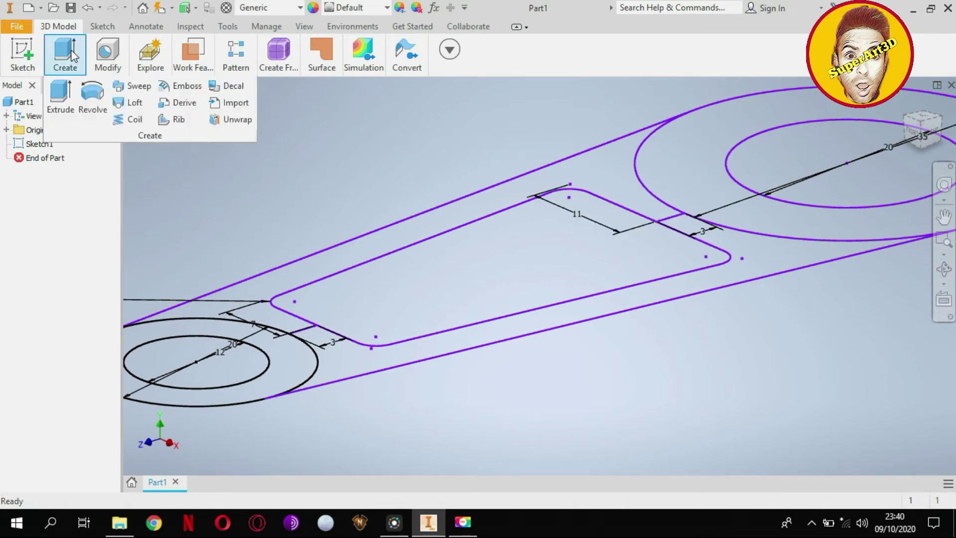
scroll(495, 282, down, 1)
scroll(495, 288, down, 2)
scroll(507, 269, down, 2)
scroll(518, 240, down, 1)
shift+middle_drag(518, 240, 520, 269)
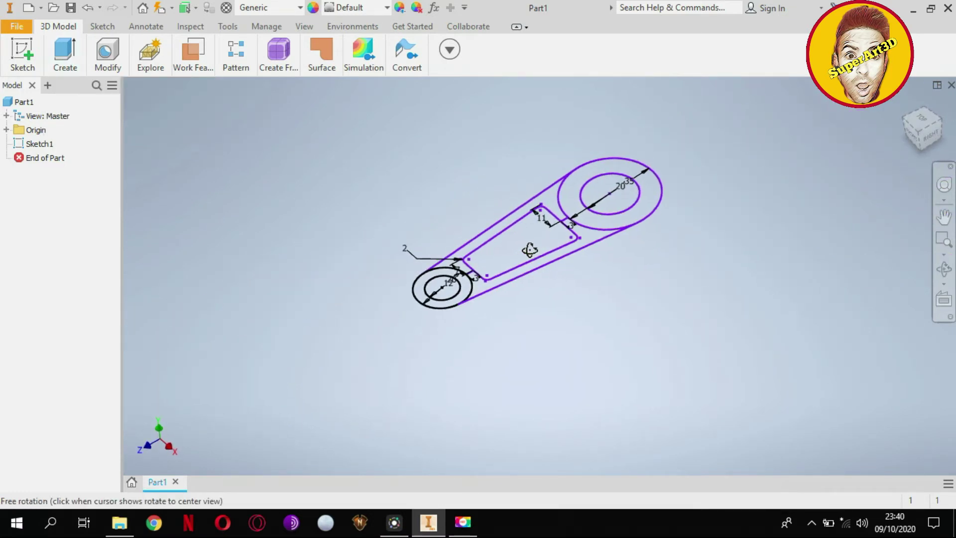
click(61, 92)
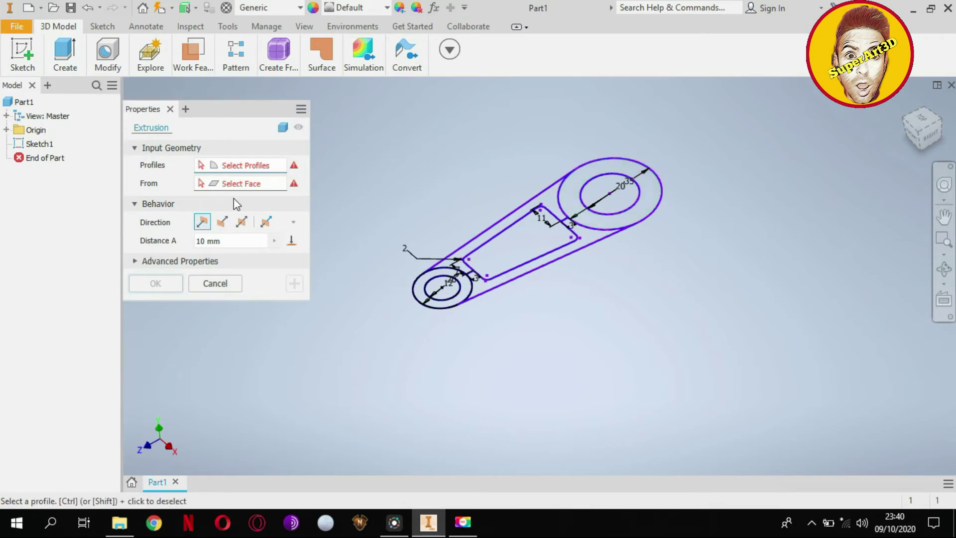
Extrude the large ring symmetrically 15 mm into a solid boss
click(242, 223)
text(15)
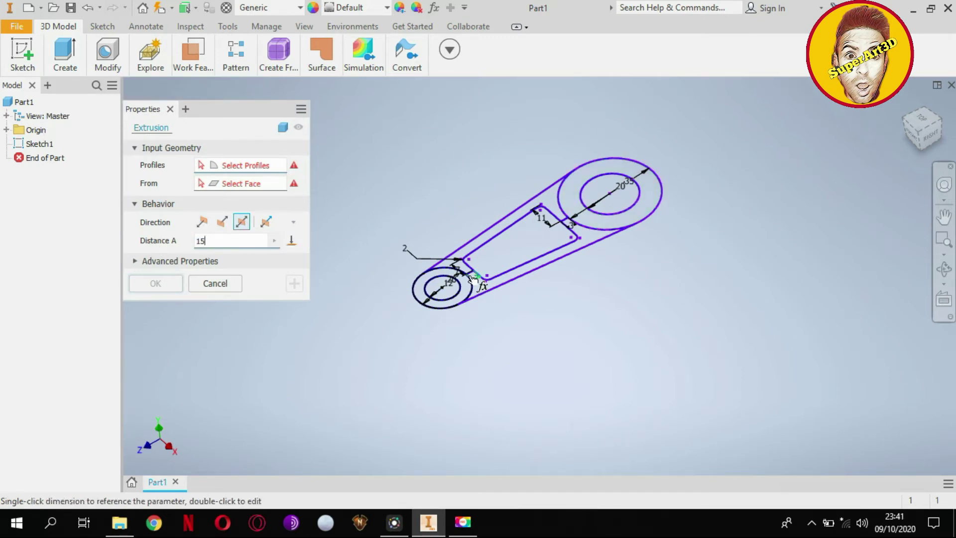
click(572, 191)
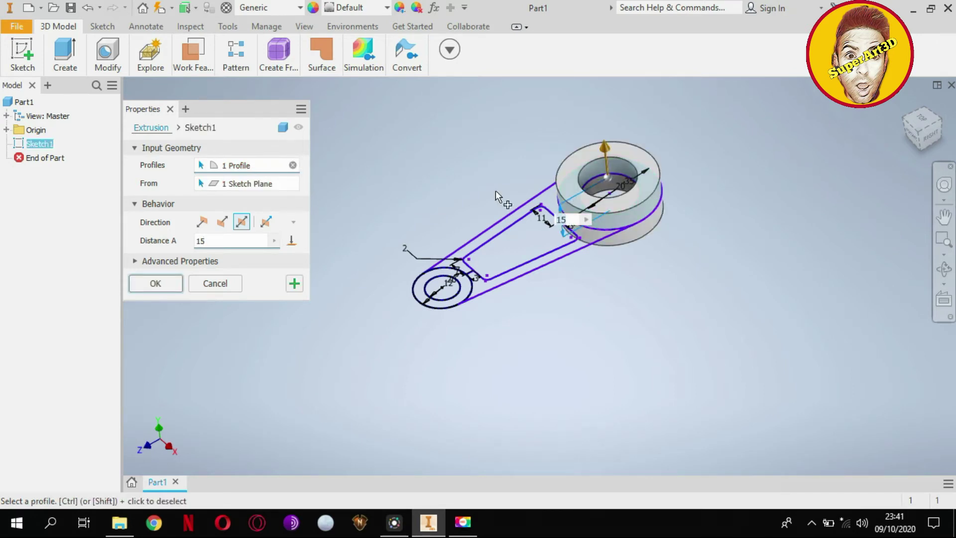
click(293, 284)
text(10)
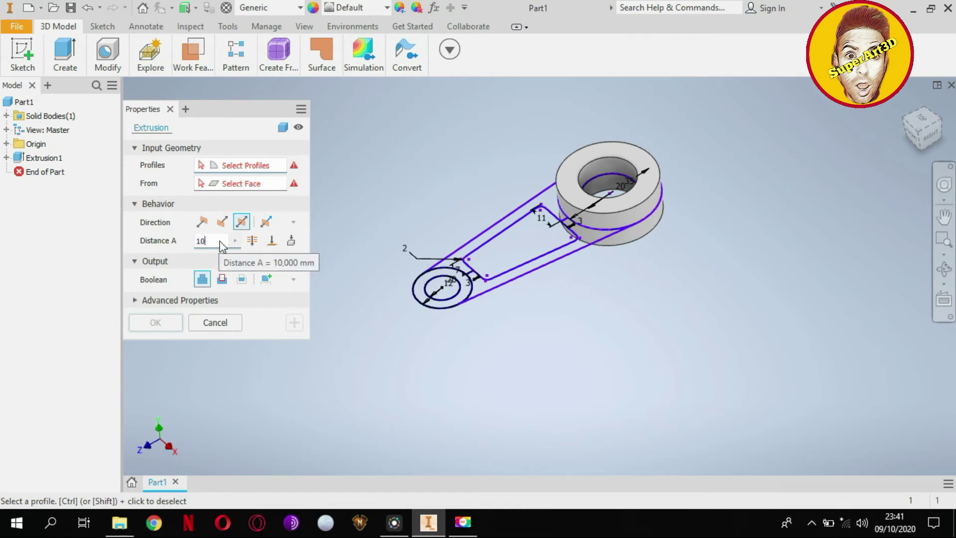
Extrude the small ring 10 mm into a second boss
click(431, 294)
click(214, 241)
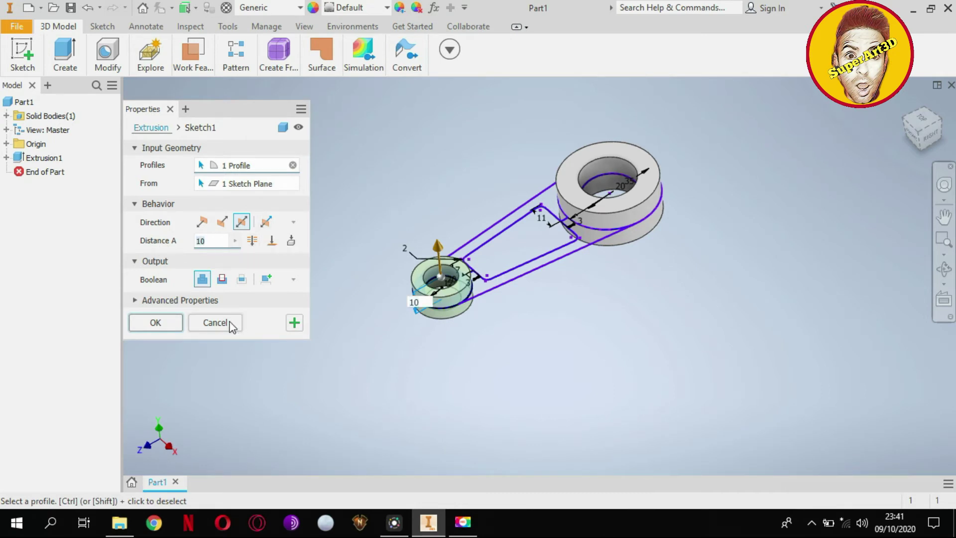
click(294, 325)
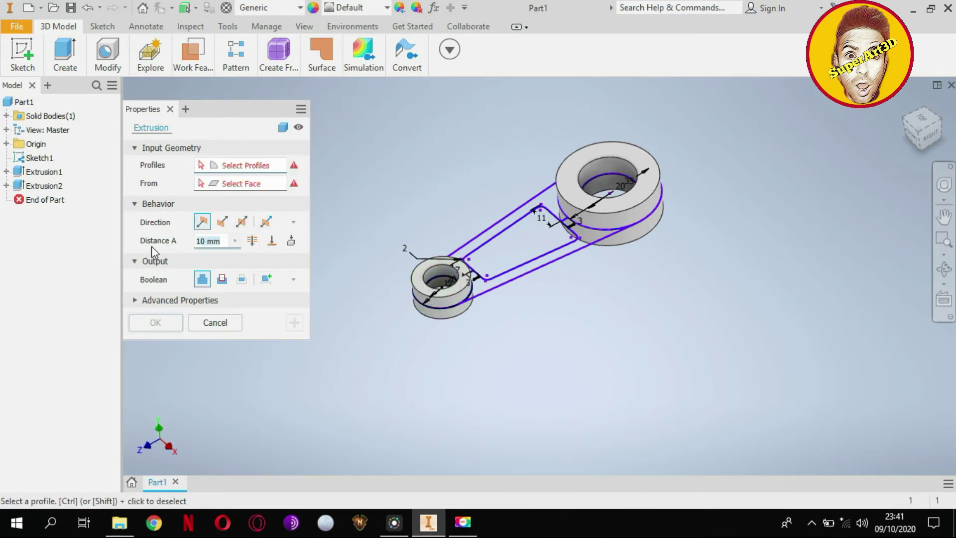
text(5)
Symmetrically extrude both arm regions around the cutout 5 mm, joining the bosses
click(243, 221)
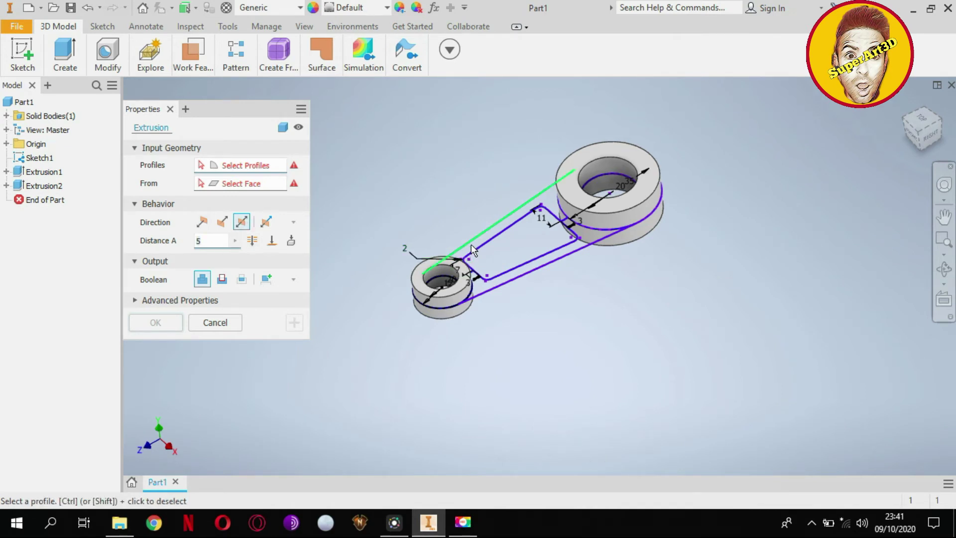
click(480, 289)
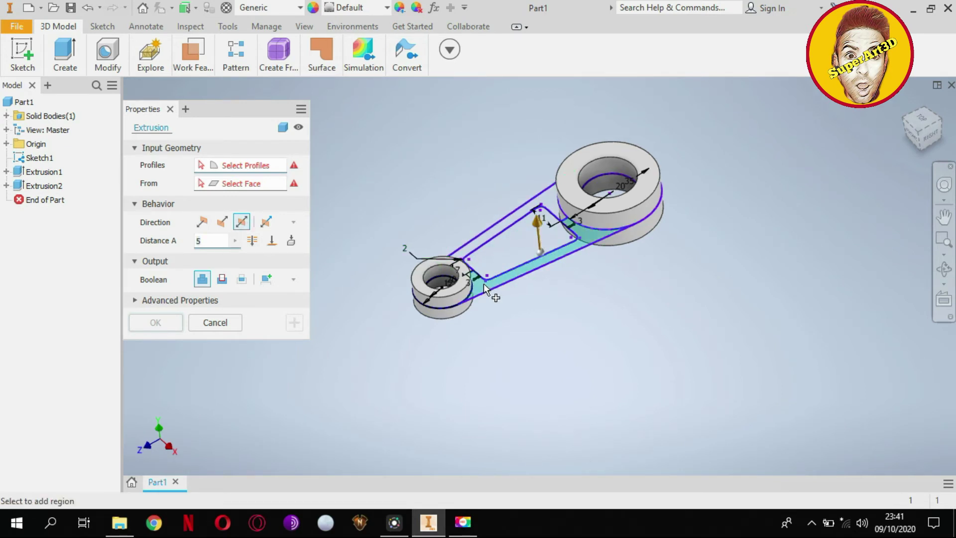
click(463, 257)
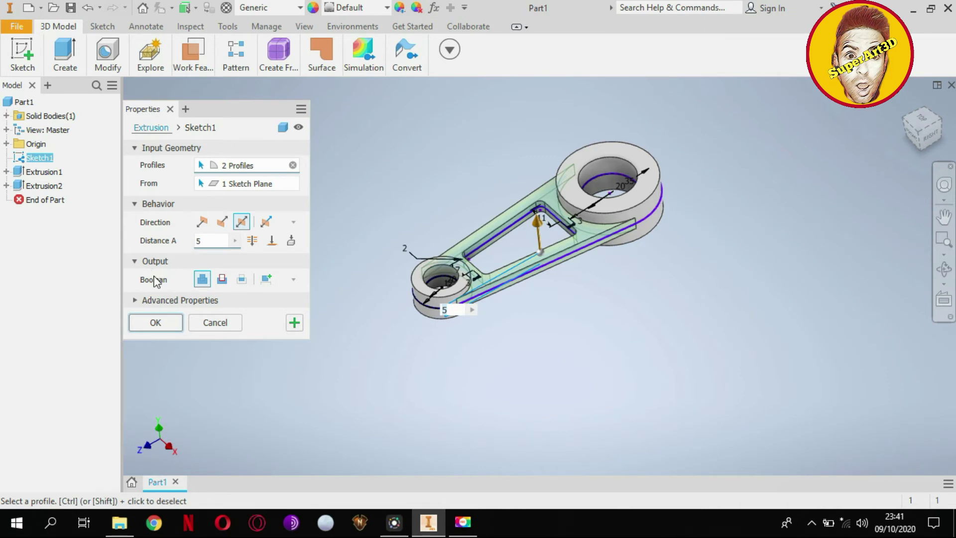
click(164, 323)
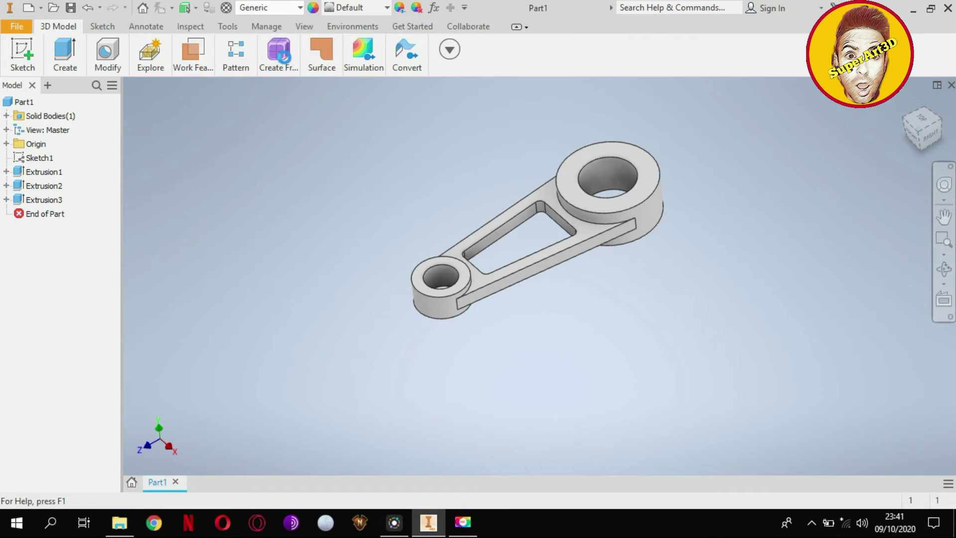
Assign the Iron, Malleable material and turn on shadows beneath the model
click(294, 8)
click(288, 126)
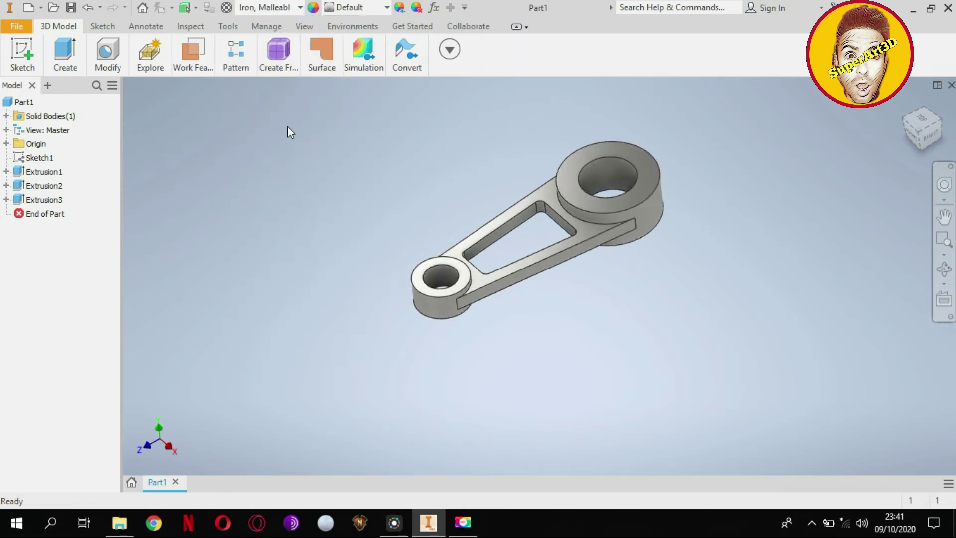
click(304, 26)
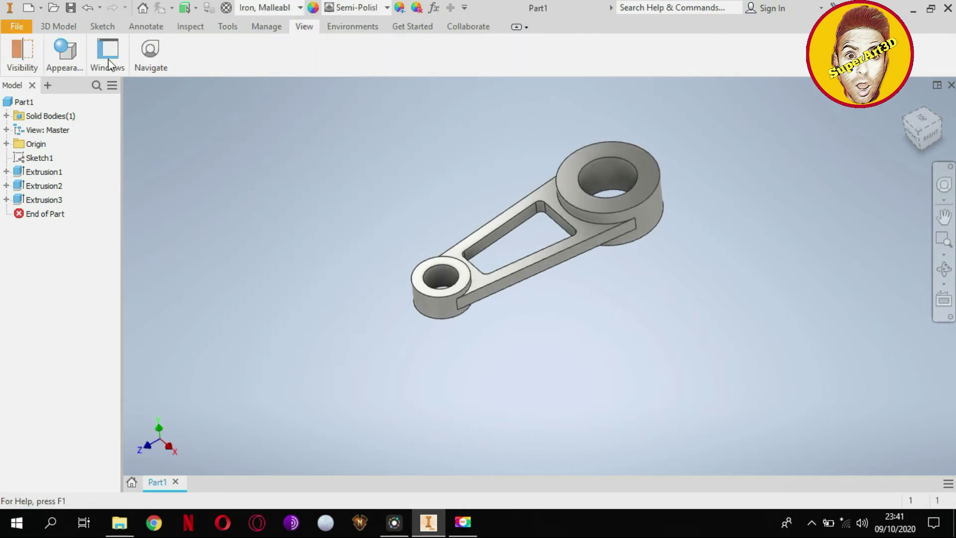
click(134, 103)
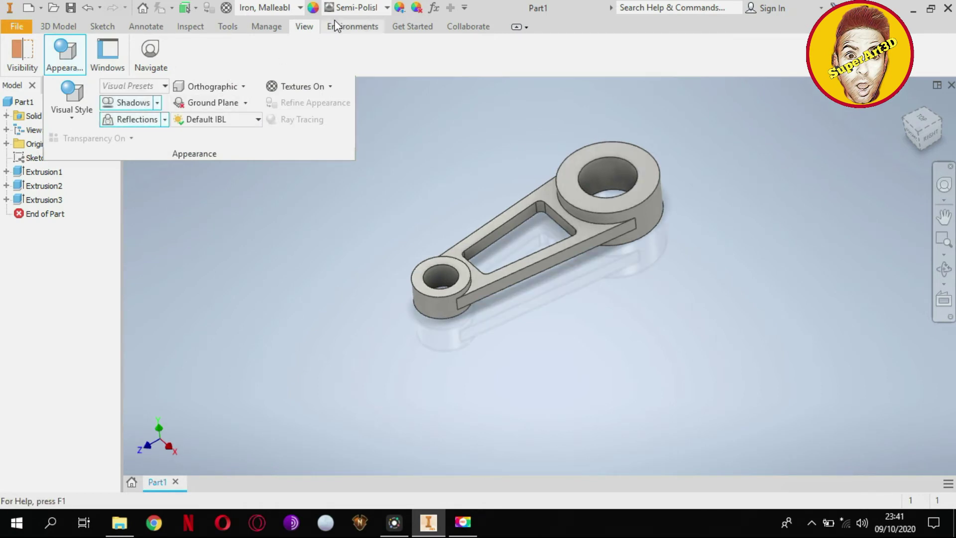
Back in the 3D Model tab, pan the lever into view and select the upper boss top face
click(59, 27)
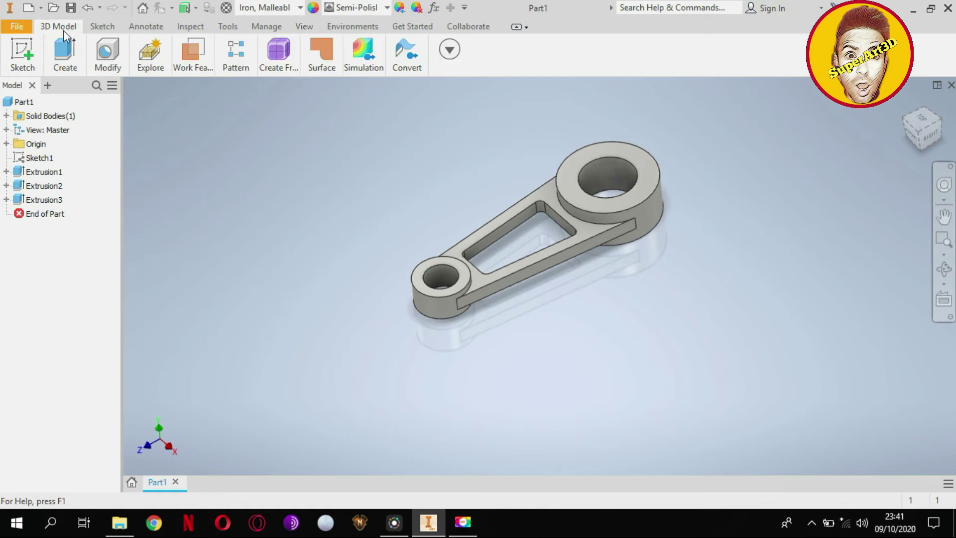
scroll(546, 228, down, 2)
scroll(548, 226, up, 6)
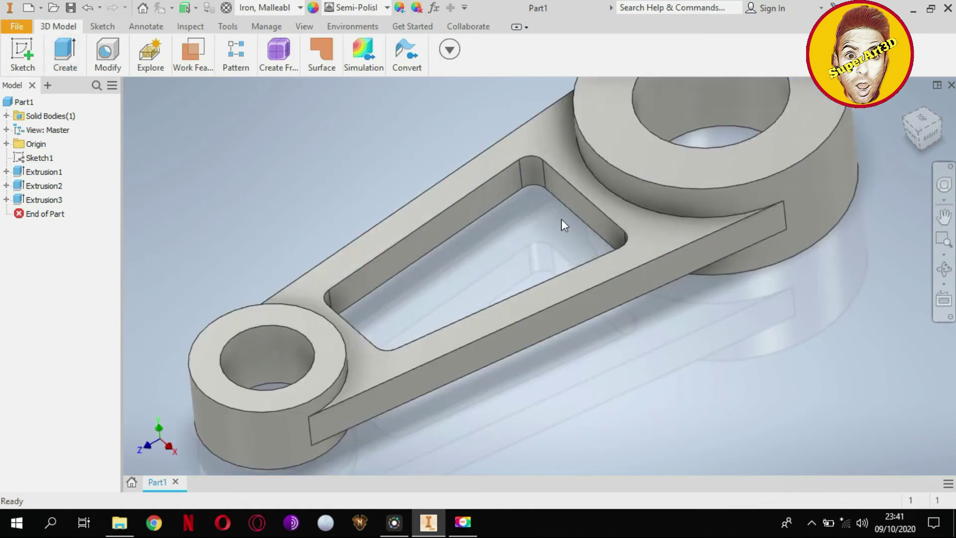
scroll(605, 181, down, 3)
middle_drag(627, 180, 506, 205)
click(503, 210)
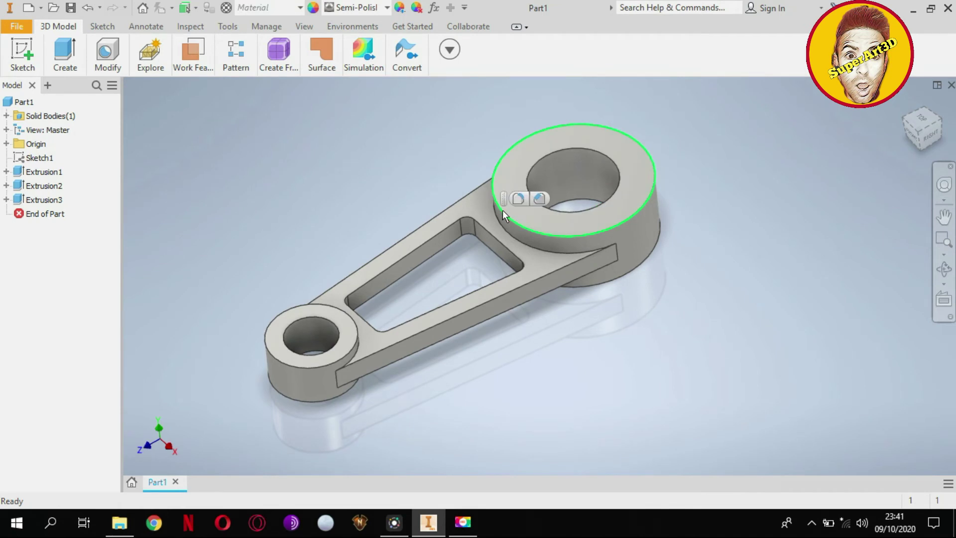
Apply a 2 mm chamfer to the top and bottom edges of both boss bores
click(529, 175)
key(ctrl+shift+k)
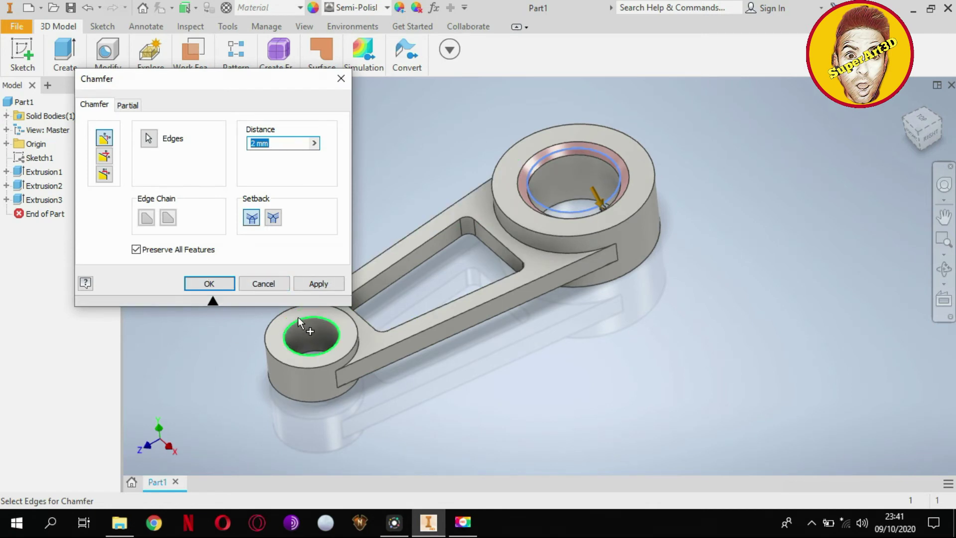
mouse_move(438, 366)
shift+middle_down()
mouse_move(439, 277)
mouse_move(452, 279)
shift+middle_up()
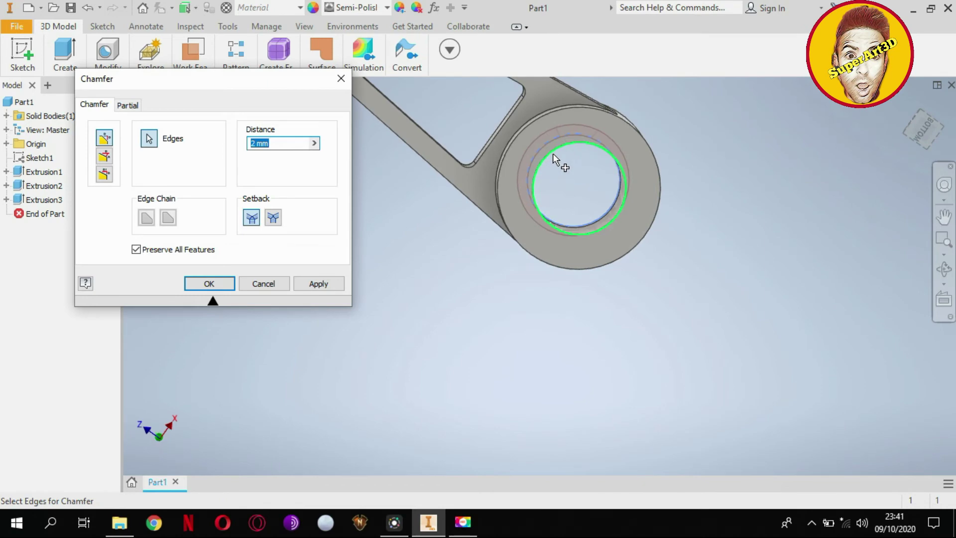
mouse_move(508, 179)
shift+middle_down()
mouse_move(622, 247)
mouse_move(513, 212)
shift+middle_up()
mouse_move(498, 177)
shift+middle_down()
mouse_move(654, 275)
mouse_move(558, 229)
shift+middle_up()
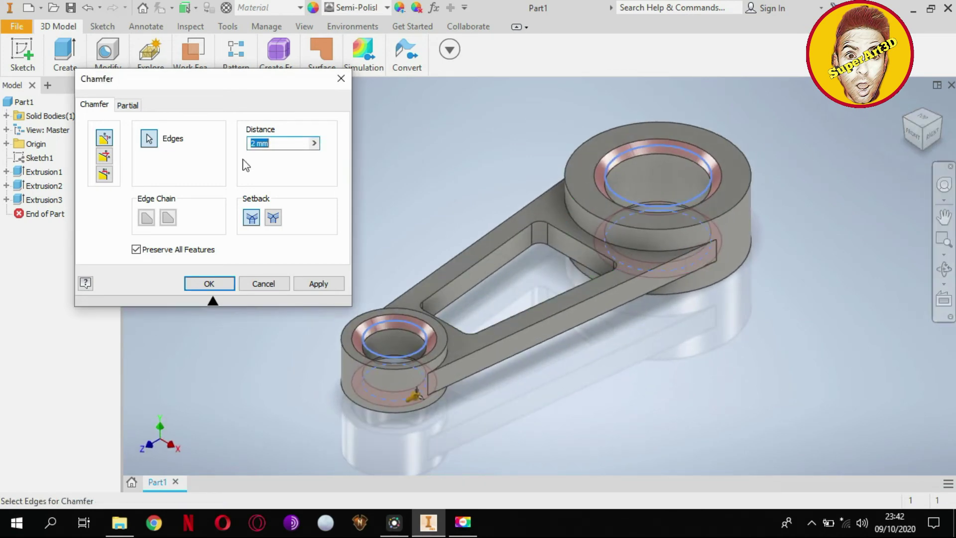
click(209, 284)
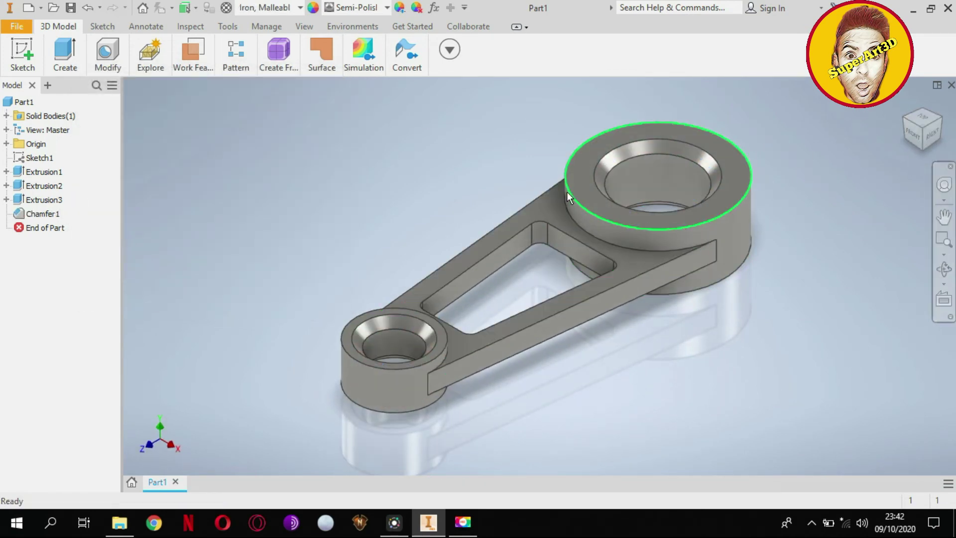
Fillet the large boss's outer top edge with a 1 mm radius
click(568, 192)
click(585, 179)
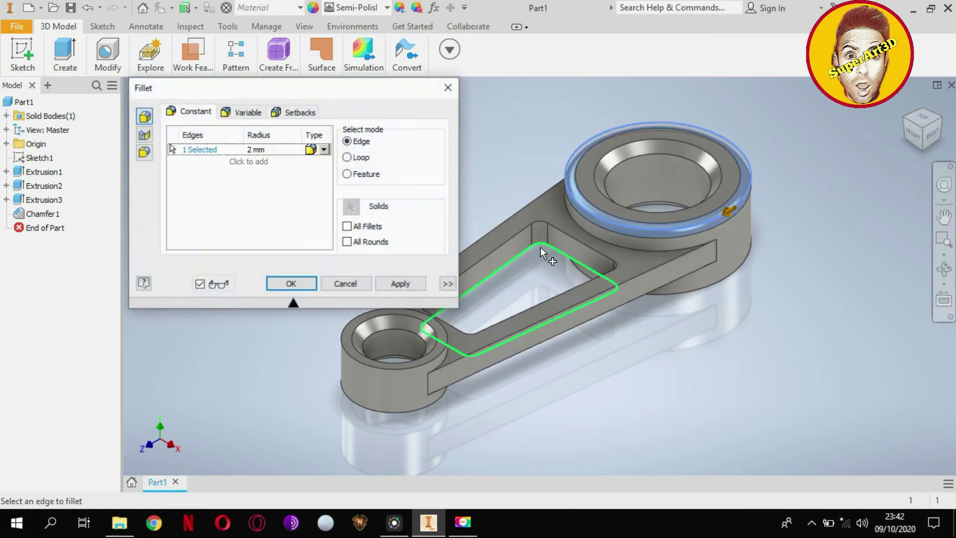
click(267, 150)
text(1)
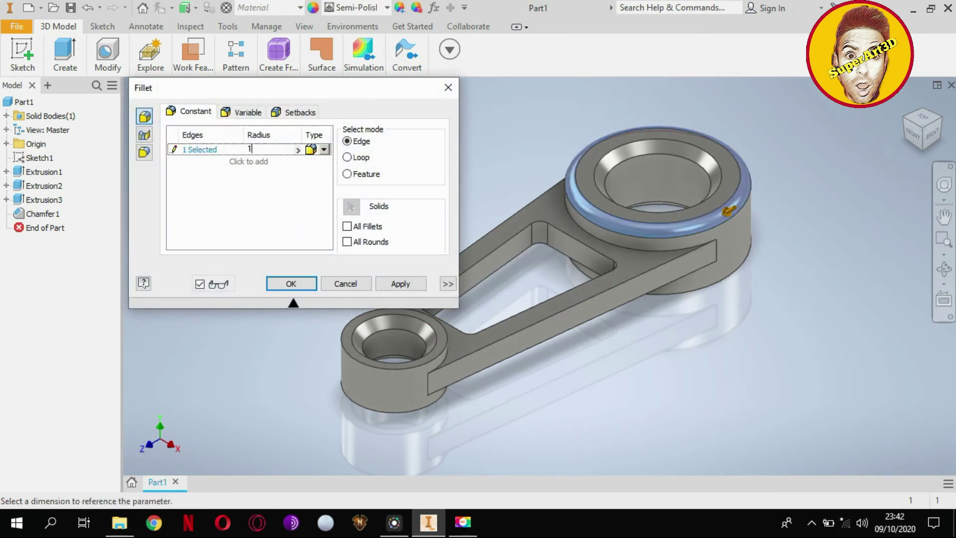
click(301, 282)
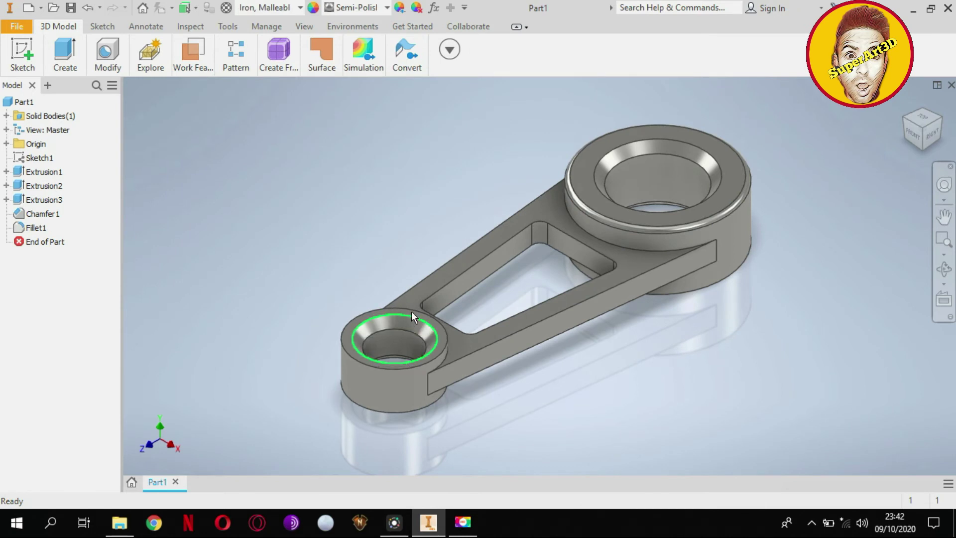
click(412, 310)
Start a radius 1 fillet on the small and large boss circular edges and arm edges
click(436, 301)
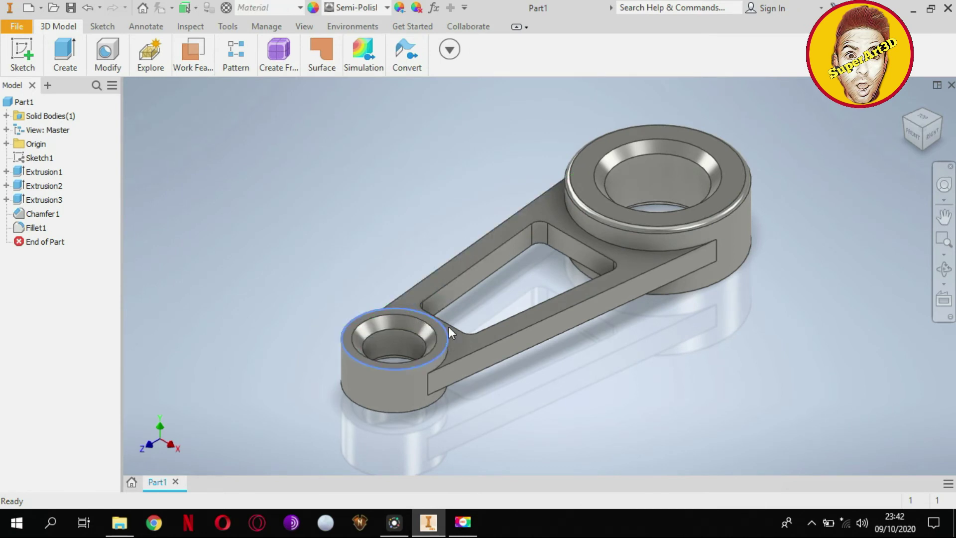
click(420, 404)
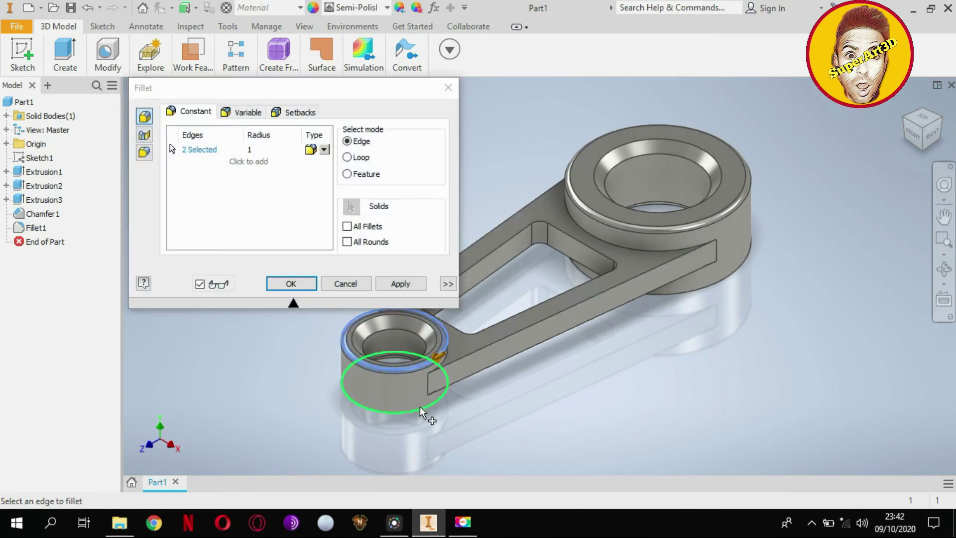
click(693, 291)
click(640, 270)
click(637, 298)
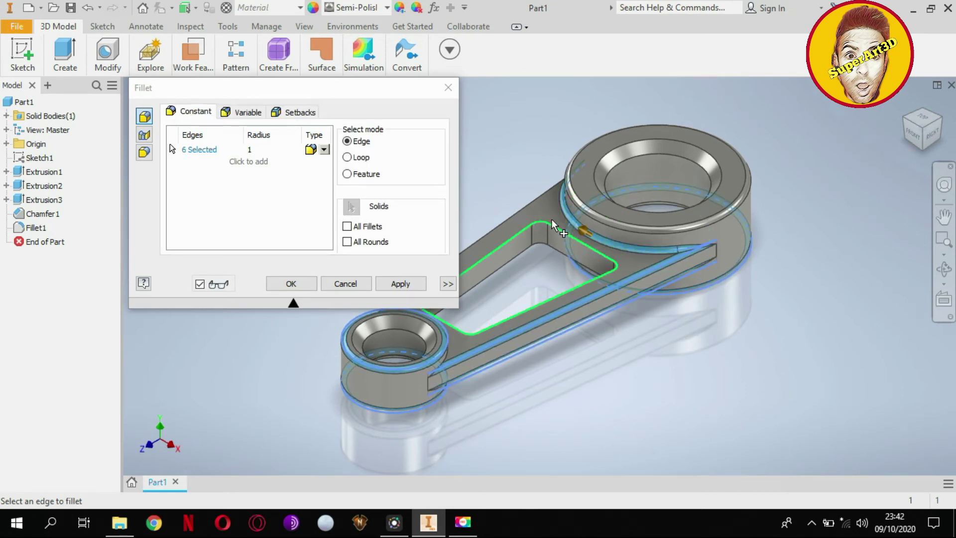
click(522, 213)
click(449, 358)
middle_drag(529, 358, 594, 376)
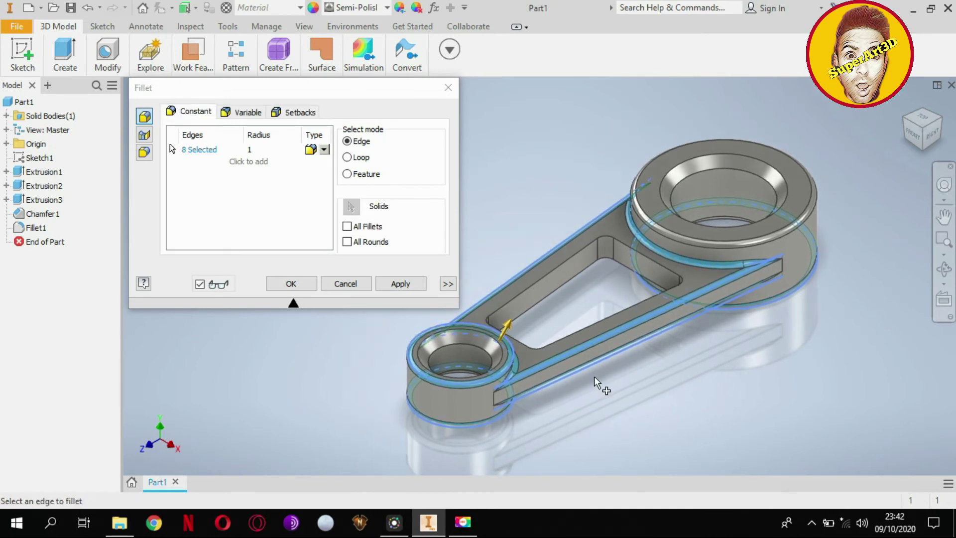
Add the pocket edge loops and underside edges, apply the fillet, and return to Home view
click(557, 264)
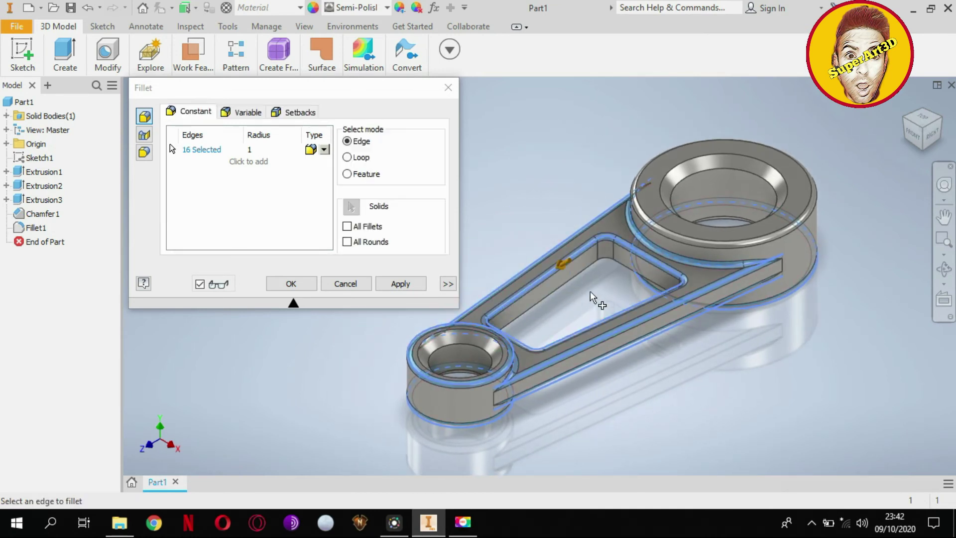
click(594, 265)
mouse_move(642, 324)
shift+middle_down()
mouse_move(630, 288)
mouse_move(701, 398)
shift+middle_up()
click(715, 428)
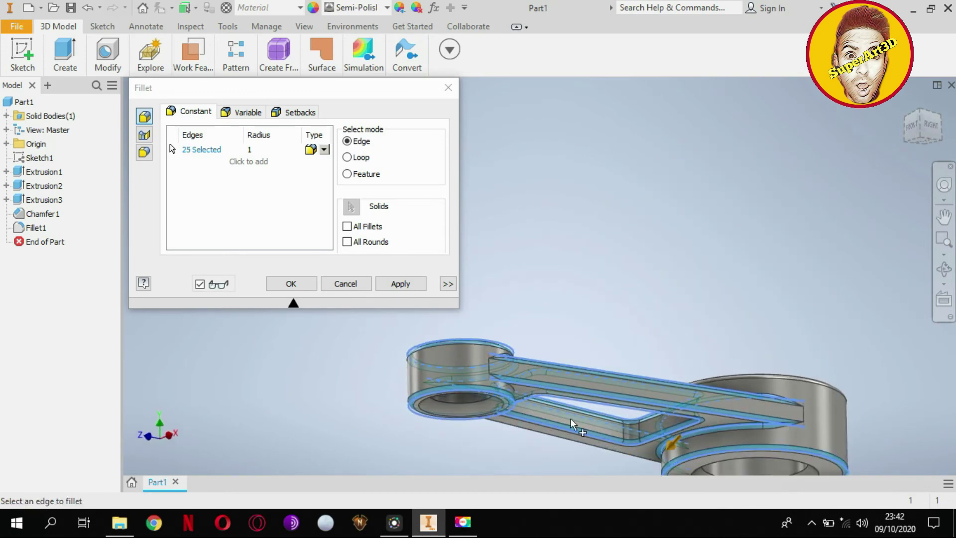
shift+middle_drag(659, 399, 453, 355)
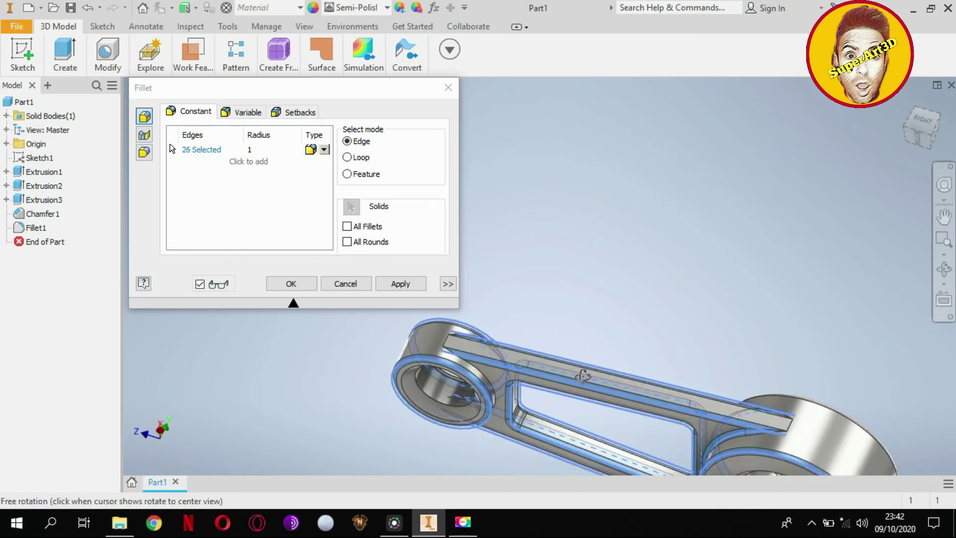
click(455, 357)
mouse_move(452, 363)
shift+middle_down()
mouse_move(532, 420)
mouse_move(498, 379)
mouse_move(544, 356)
mouse_move(577, 324)
mouse_move(630, 326)
mouse_move(657, 358)
mouse_move(655, 371)
mouse_move(597, 371)
mouse_move(498, 349)
shift+middle_up()
click(308, 287)
shift+middle_drag(594, 254, 617, 307)
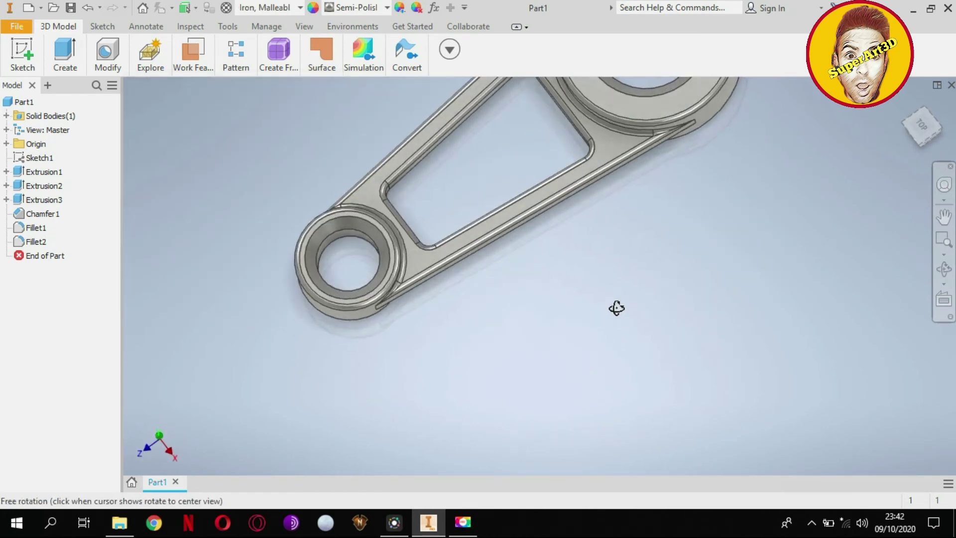
click(904, 103)
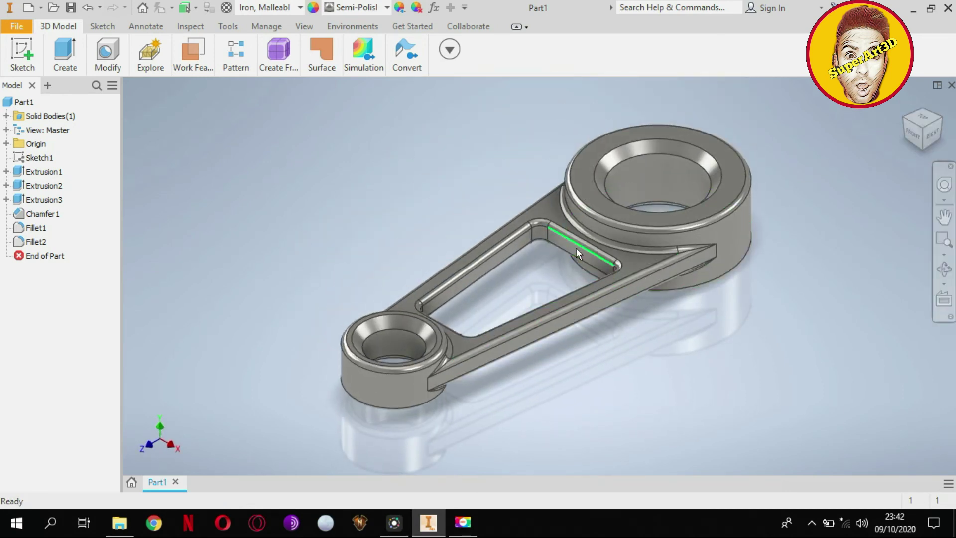
mouse_move(22, 55)
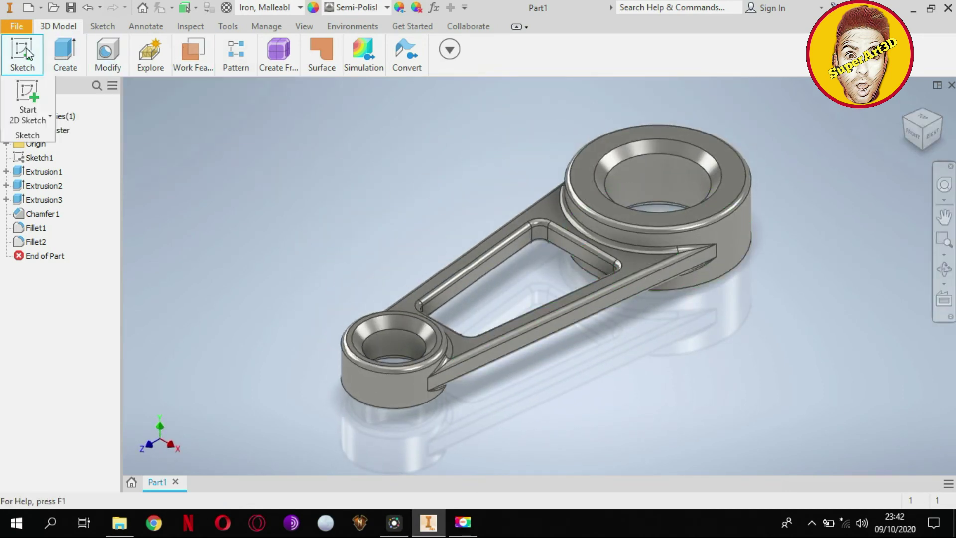
Start a 2D sketch on the cutout's inner end wall with Slice Graphics on
click(575, 251)
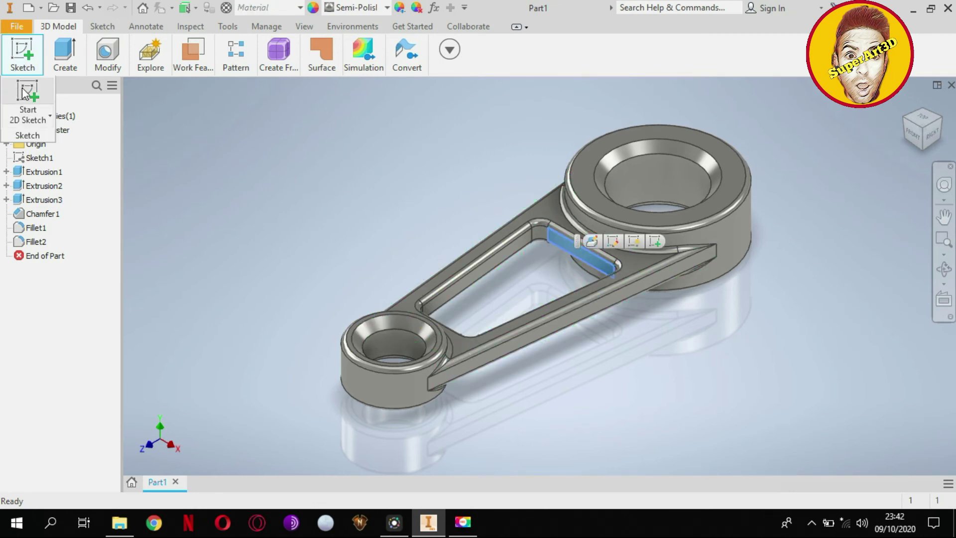
click(22, 88)
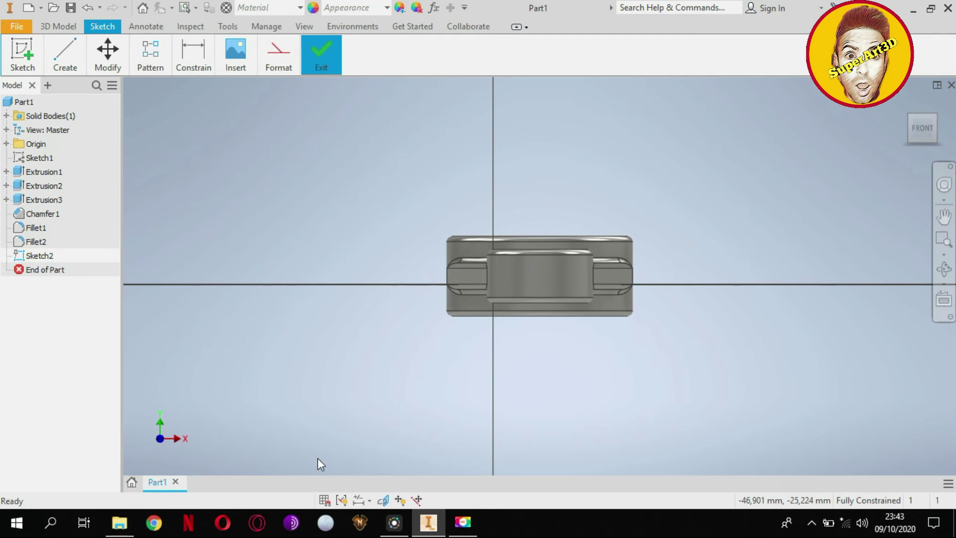
click(382, 500)
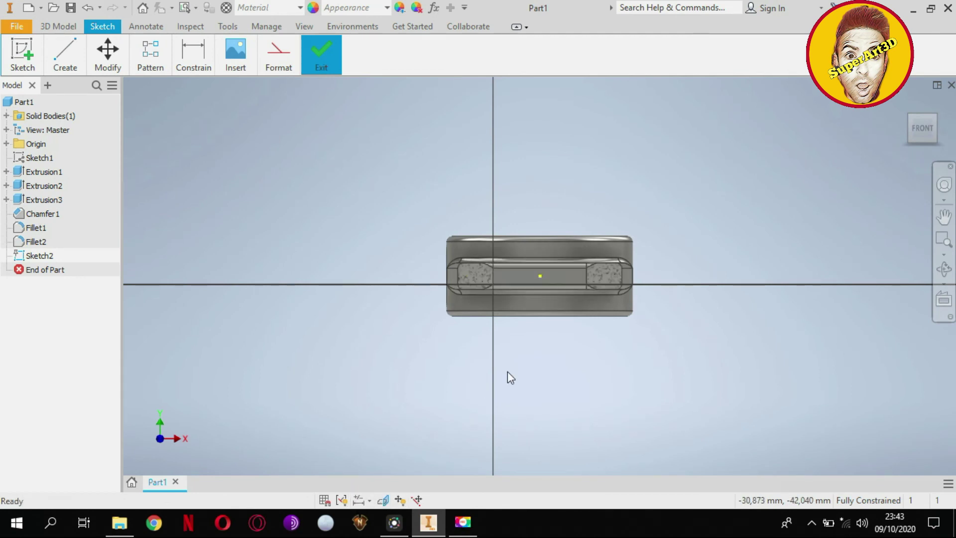
scroll(553, 274, down, 5)
scroll(551, 274, up, 5)
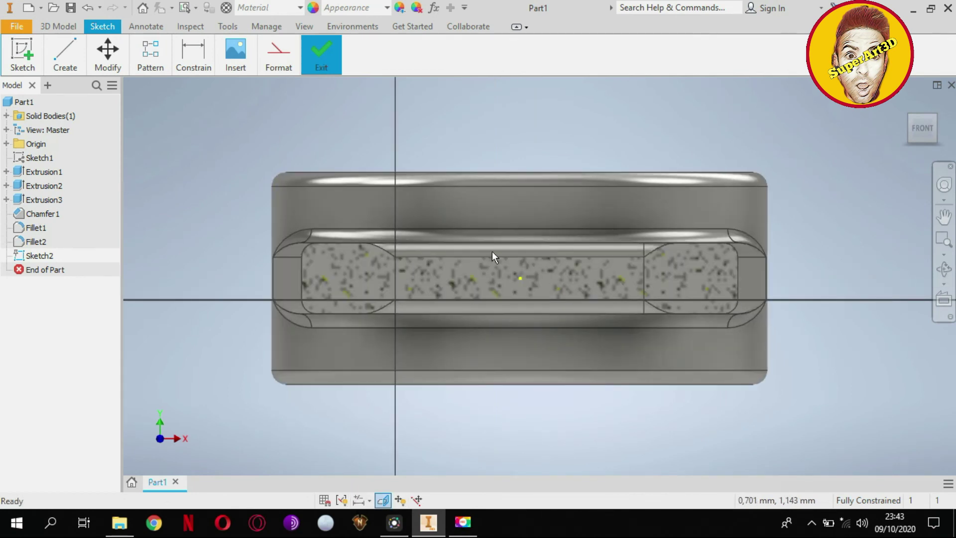
Draw a 2.7 mm diameter circle on the wall face and finish the sketch
click(74, 62)
click(94, 92)
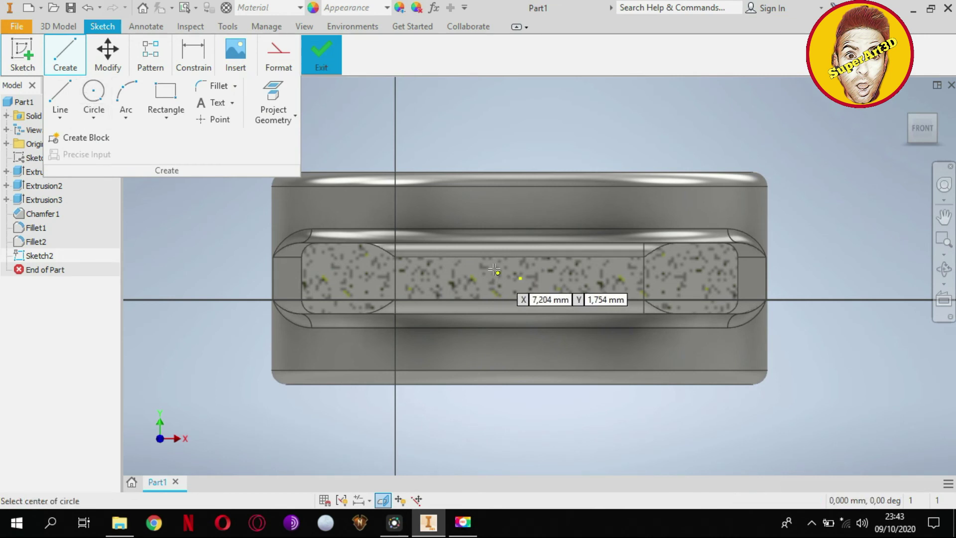
click(520, 278)
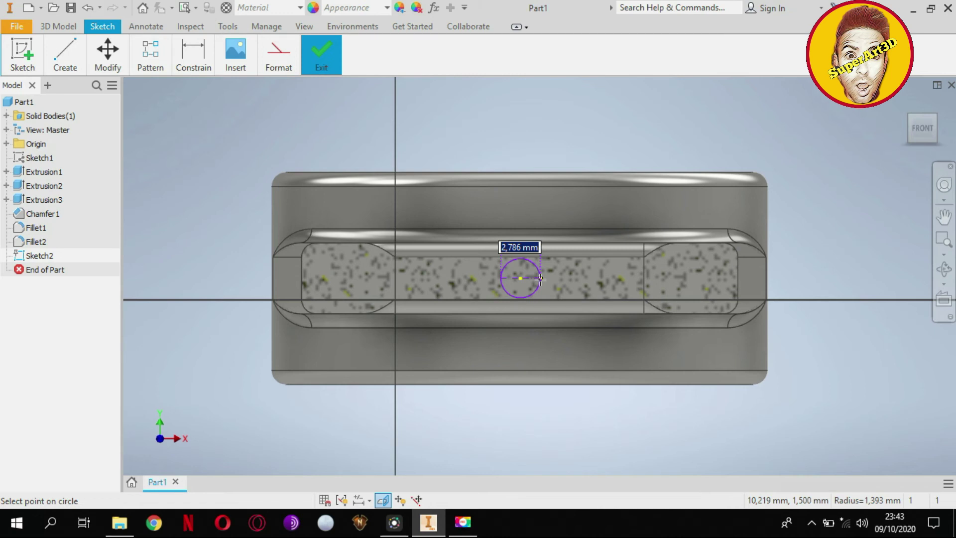
text(2.7)
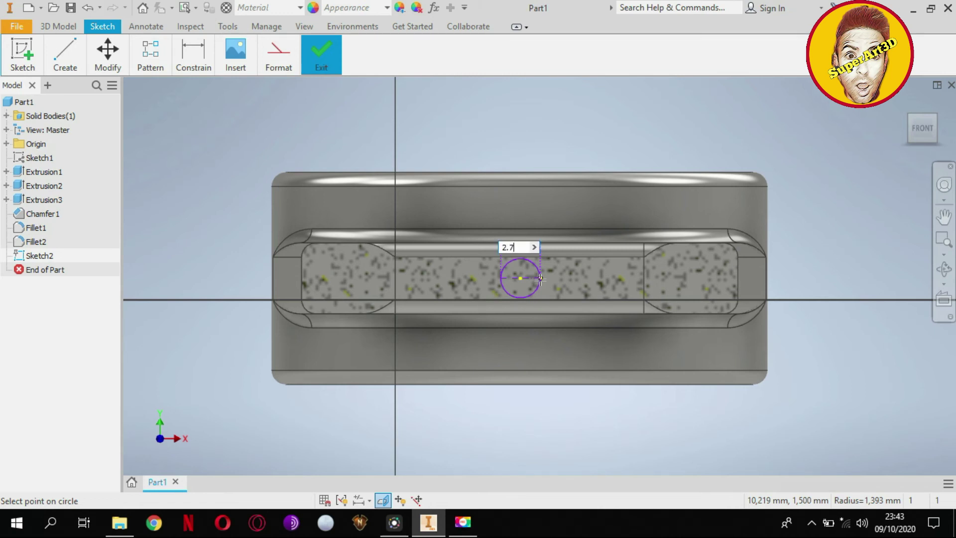
key(Return)
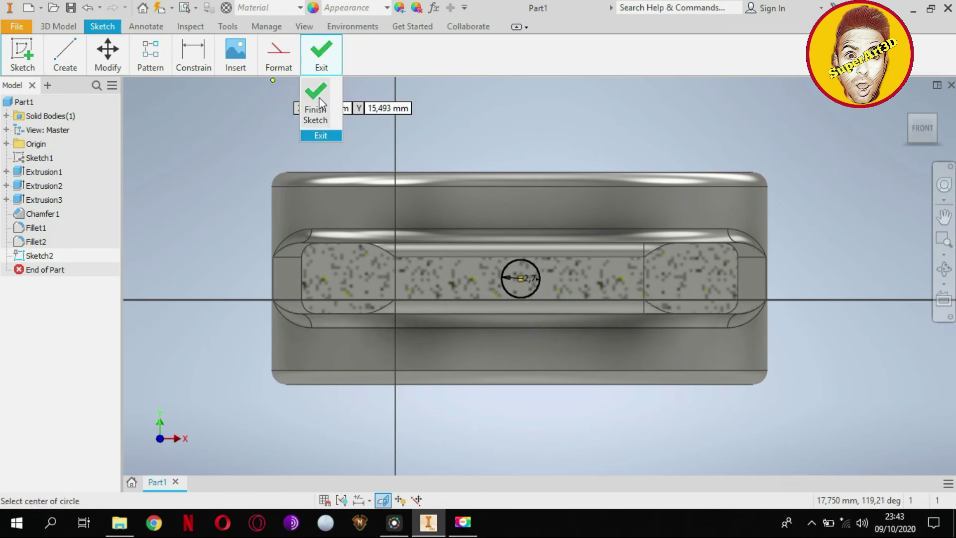
click(319, 102)
mouse_move(322, 54)
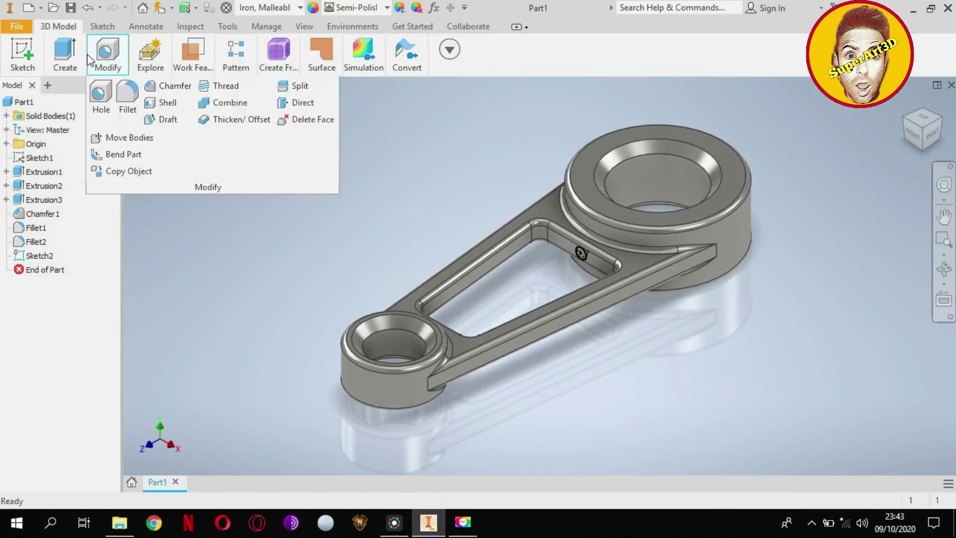
Extrude the 2.7 mm circle To Next, forming a rod across the cutout to the opposite wall
click(61, 91)
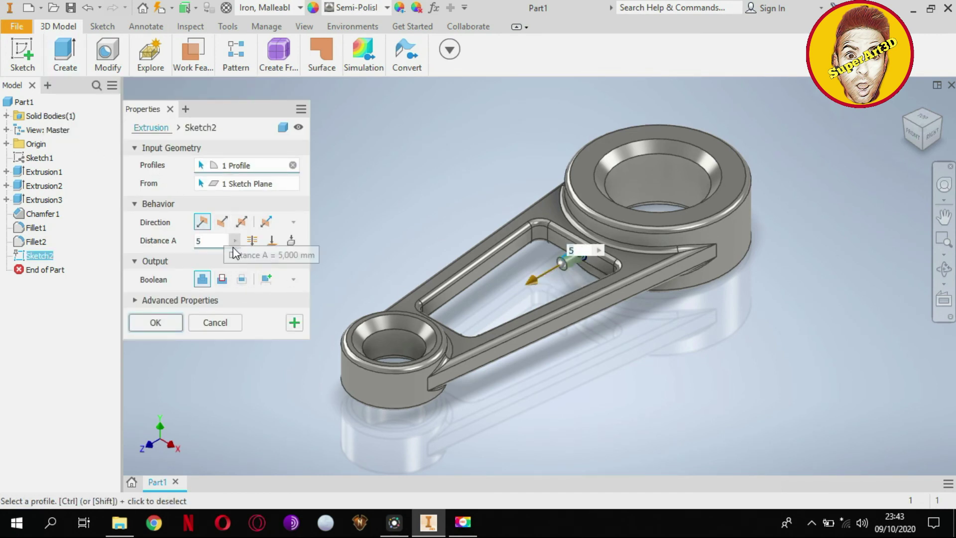
click(271, 242)
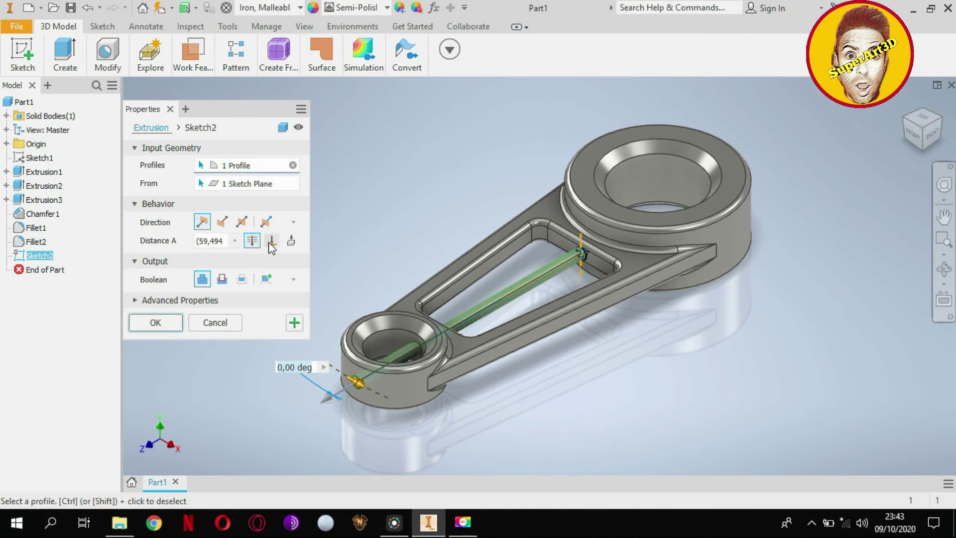
click(291, 241)
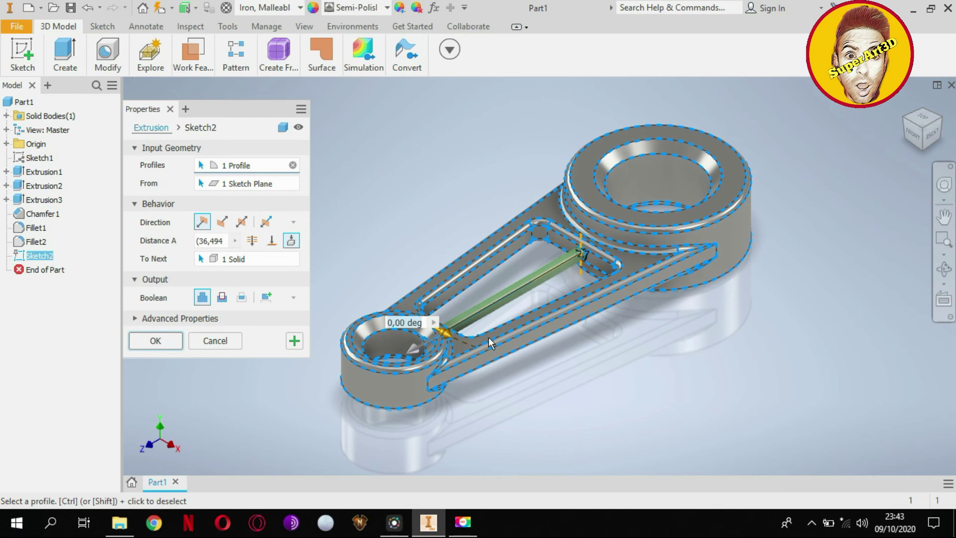
shift+middle_drag(497, 334, 434, 368)
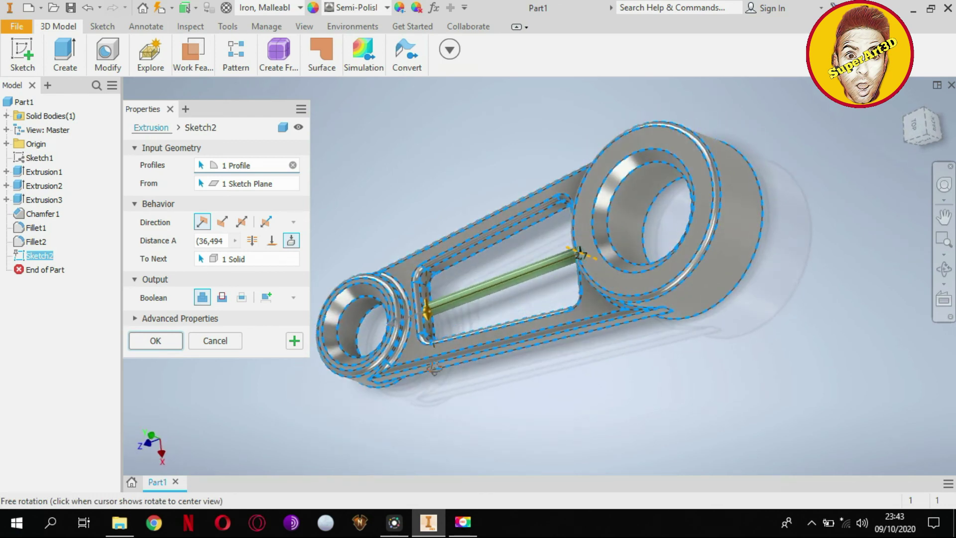
shift+middle_drag(435, 369, 506, 327)
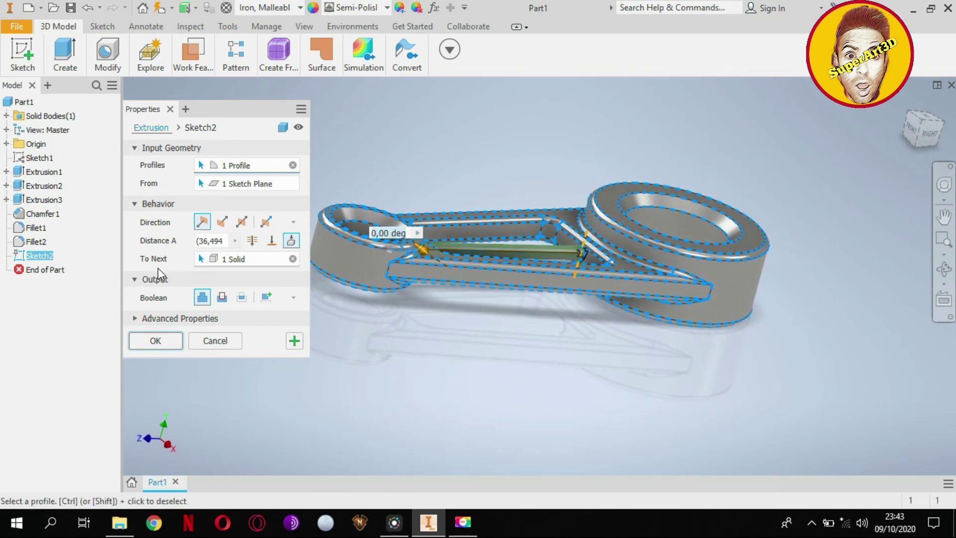
click(171, 341)
mouse_move(415, 266)
shift+middle_down()
mouse_move(330, 332)
mouse_move(485, 277)
mouse_move(355, 330)
mouse_move(361, 441)
mouse_move(368, 299)
mouse_move(469, 277)
mouse_move(419, 281)
shift+middle_up()
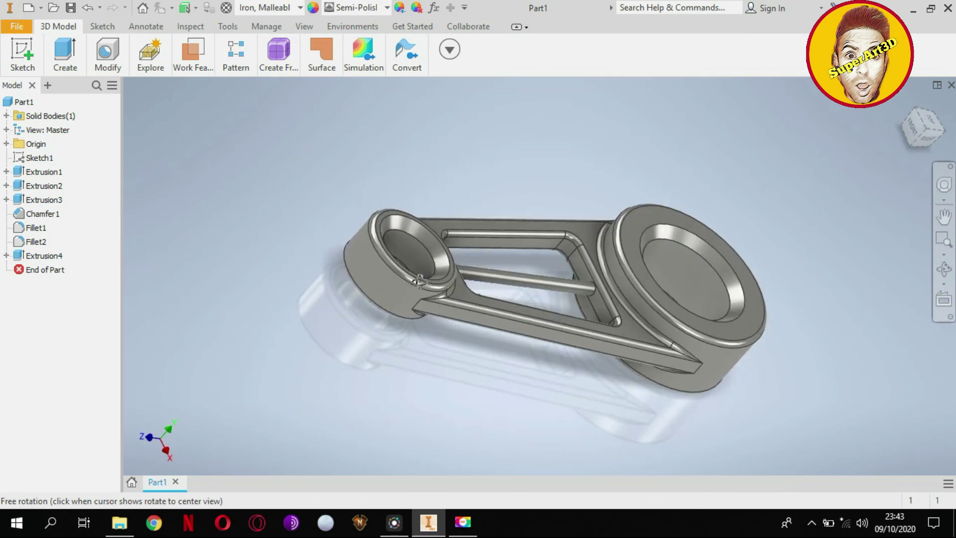
shift+middle_drag(880, 106, 492, 171)
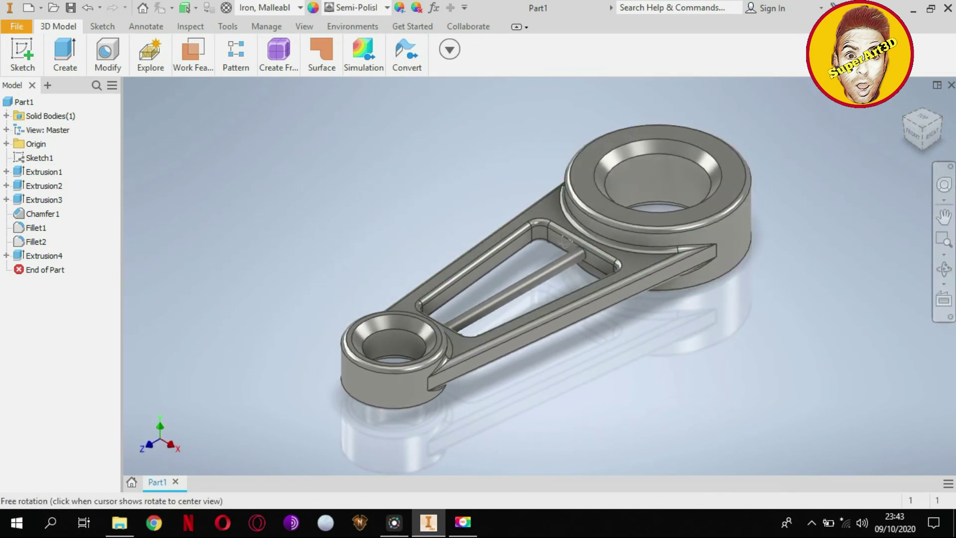
shift+middle_drag(570, 240, 586, 228)
mouse_move(539, 276)
shift+middle_down()
mouse_move(613, 269)
mouse_move(553, 279)
mouse_move(590, 288)
shift+middle_up()
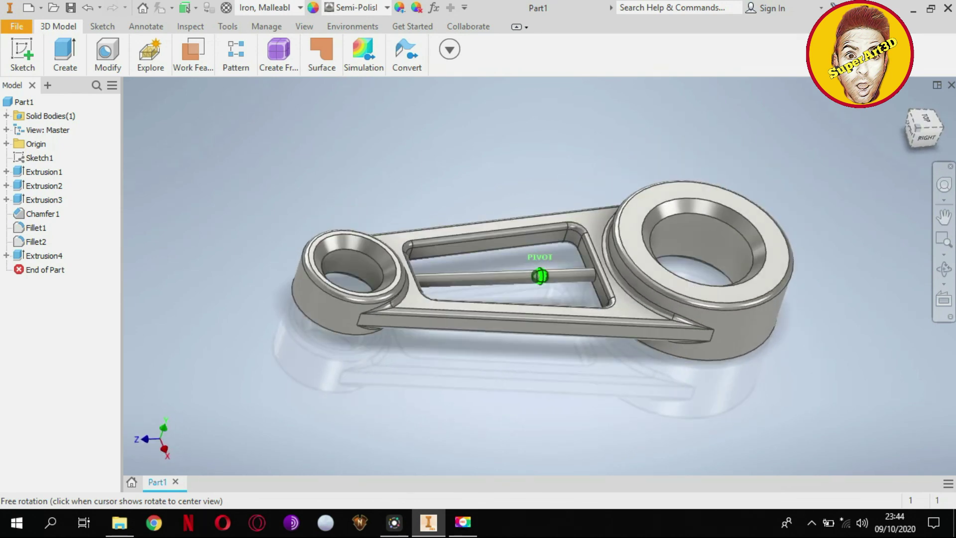
shift+middle_drag(491, 241, 519, 298)
mouse_move(416, 263)
shift+middle_down()
mouse_move(450, 295)
mouse_move(555, 124)
mouse_move(456, 138)
shift+middle_up()
mouse_move(512, 250)
shift+middle_down()
mouse_move(552, 329)
mouse_move(482, 171)
mouse_move(473, 207)
shift+middle_up()
scroll(473, 209, down, 3)
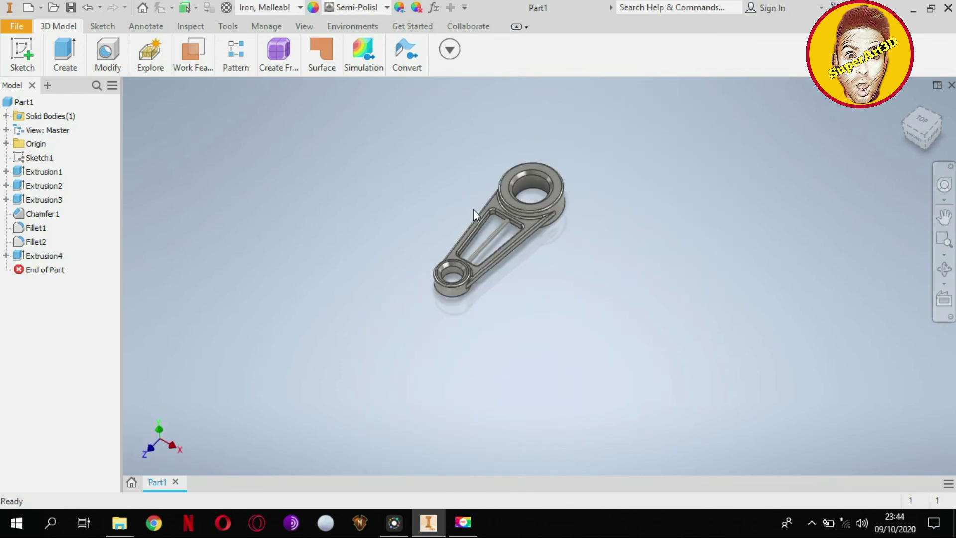
scroll(473, 209, up, 2)
mouse_move(903, 95)
shift+middle_down()
mouse_move(766, 181)
mouse_move(796, 297)
shift+middle_up()
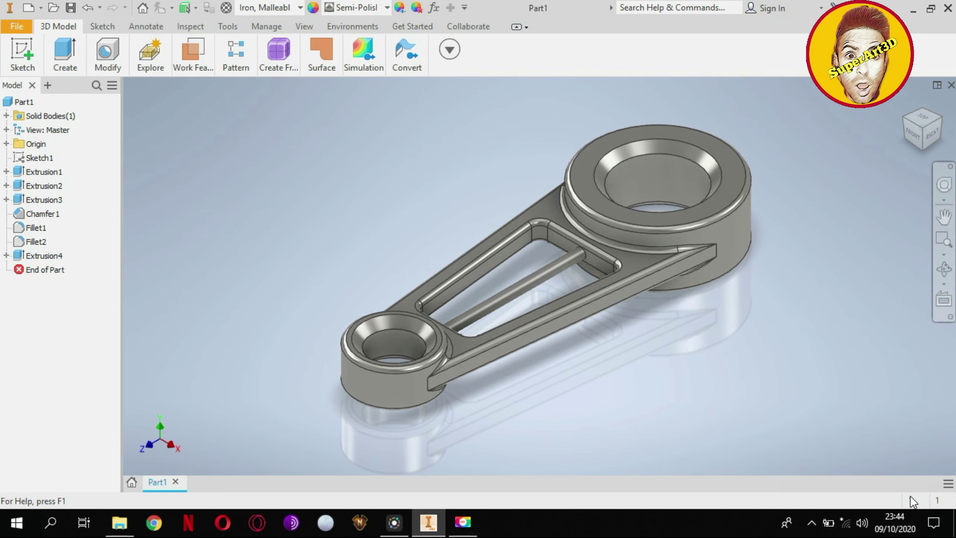